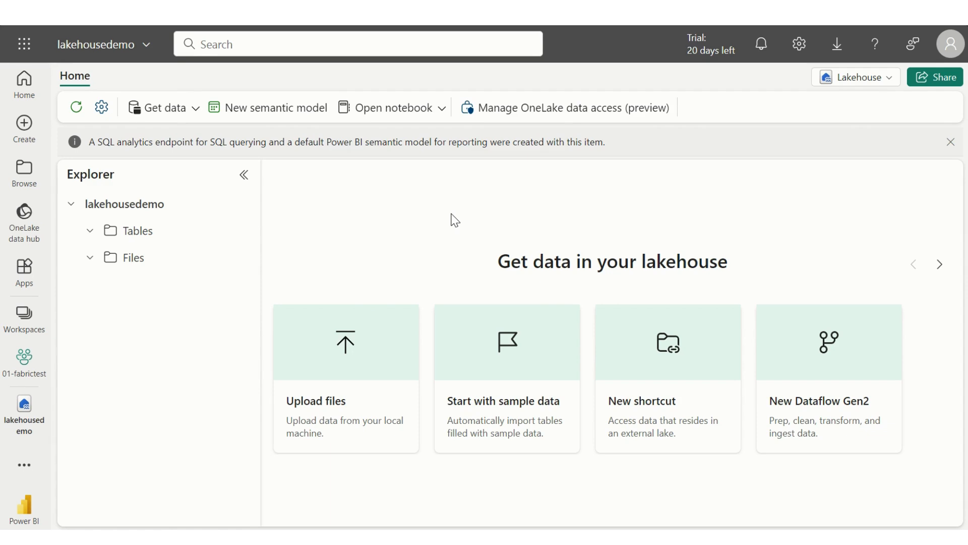
Start a new Dataflow Gen2 and load the Customer, Geography, Item and Sales tables from the uploaded Sales Data for Fabric.xlsx
left_click(828, 349)
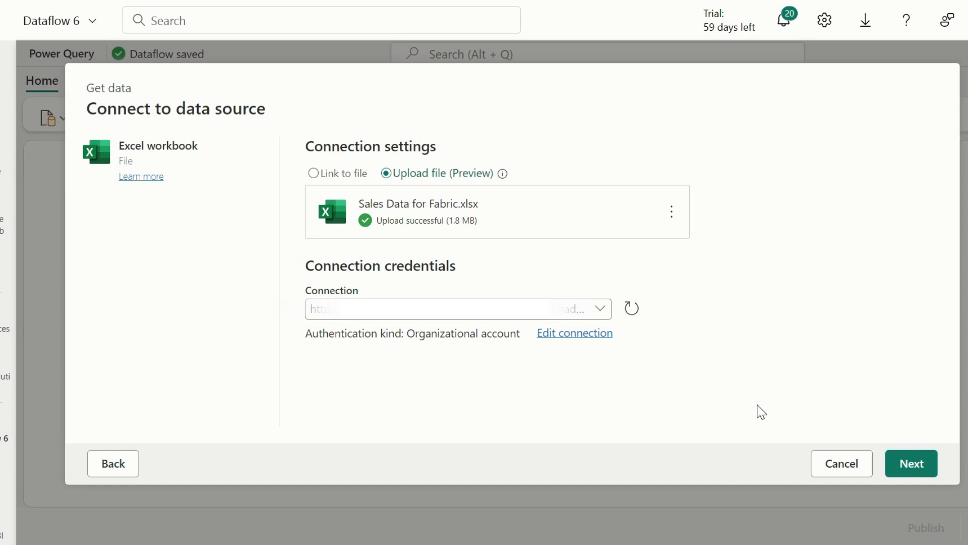
left_click(916, 472)
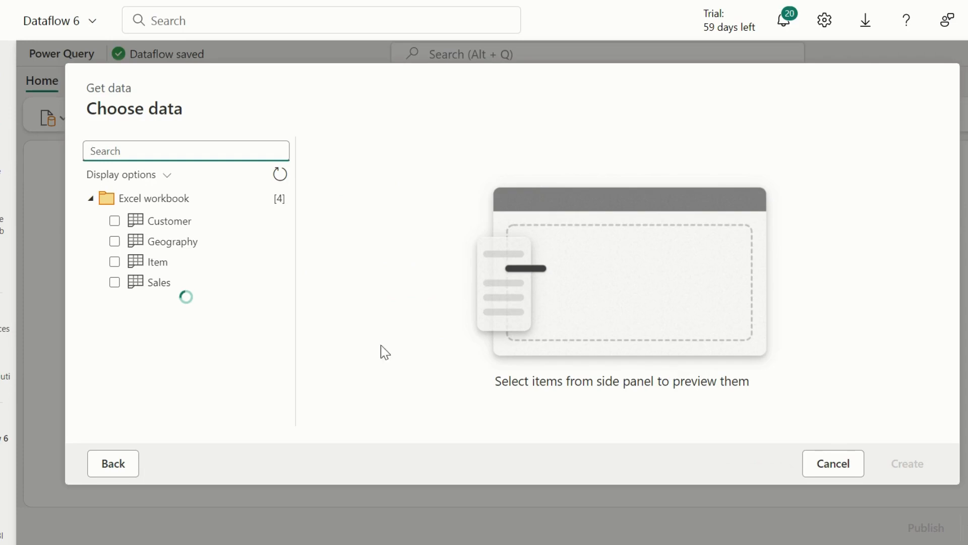
left_click(115, 222)
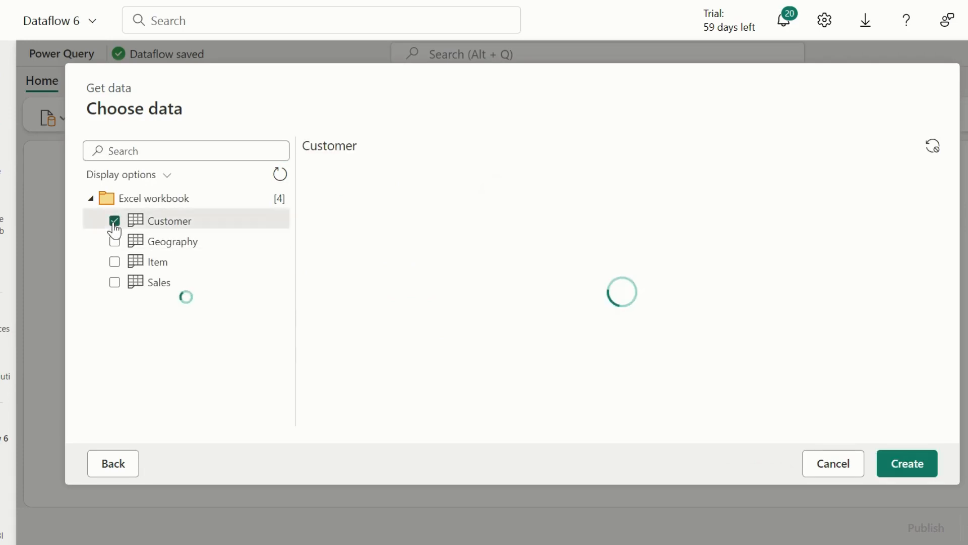
left_click(114, 241)
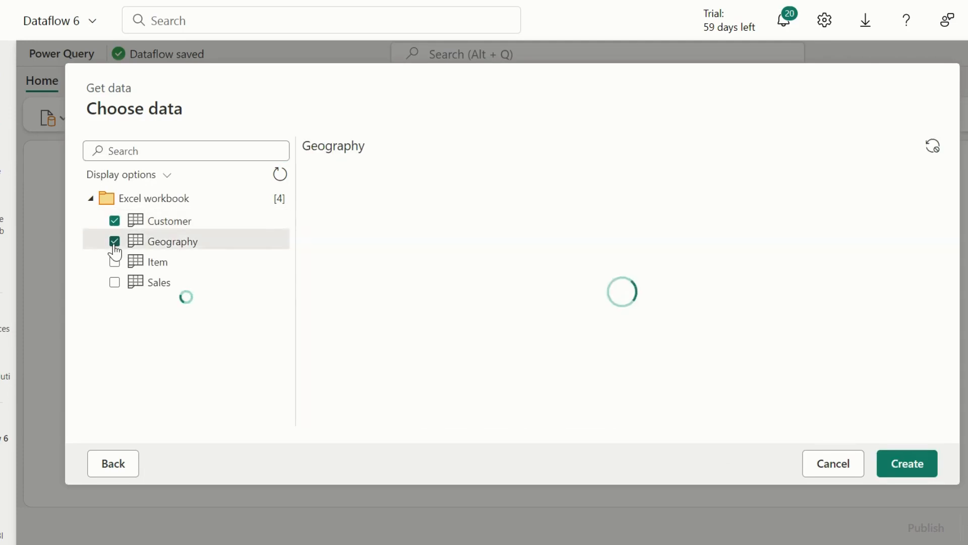
left_click(114, 262)
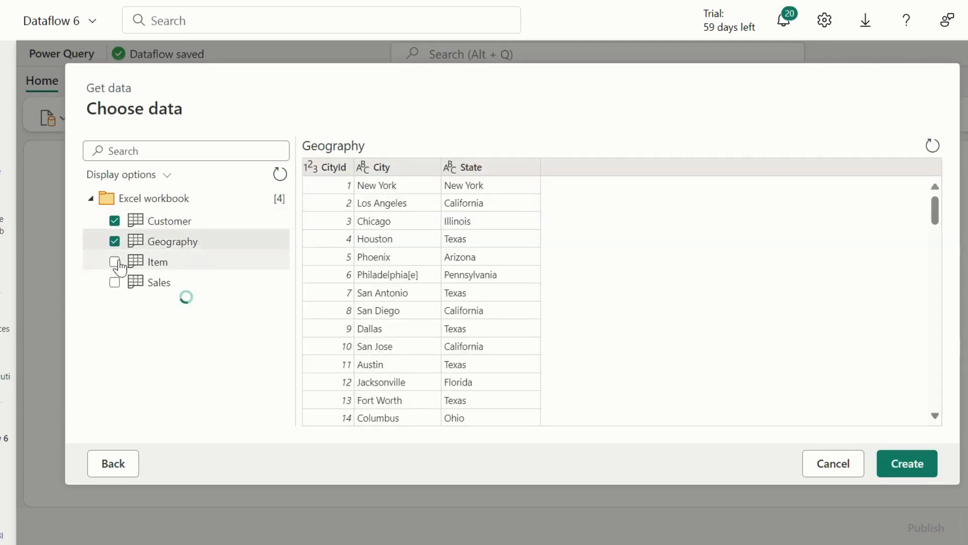
left_click(138, 286)
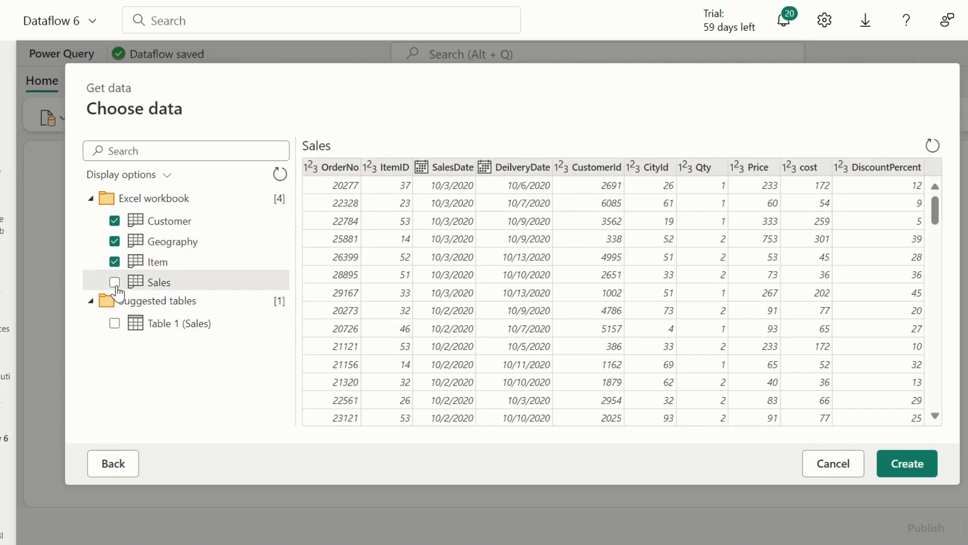
left_click(115, 282)
left_click(914, 460)
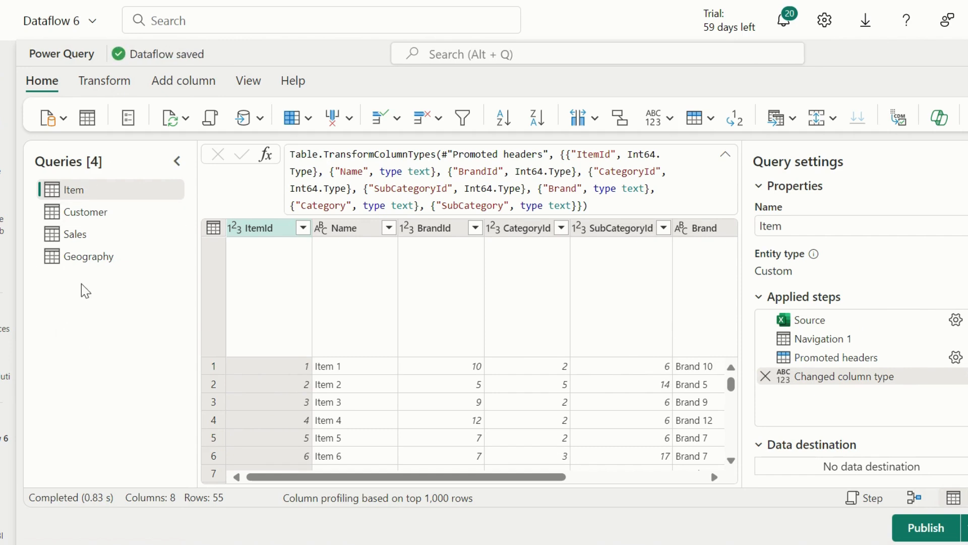
Look through the Customer, Sales, Geography and Item queries and the editor's available transform and view commands
left_click(101, 218)
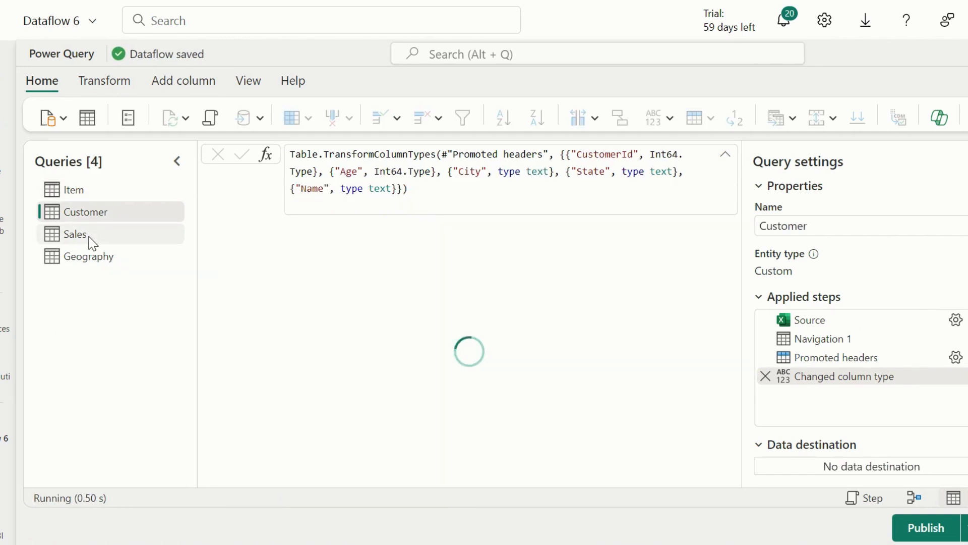
left_click(116, 236)
left_click(96, 253)
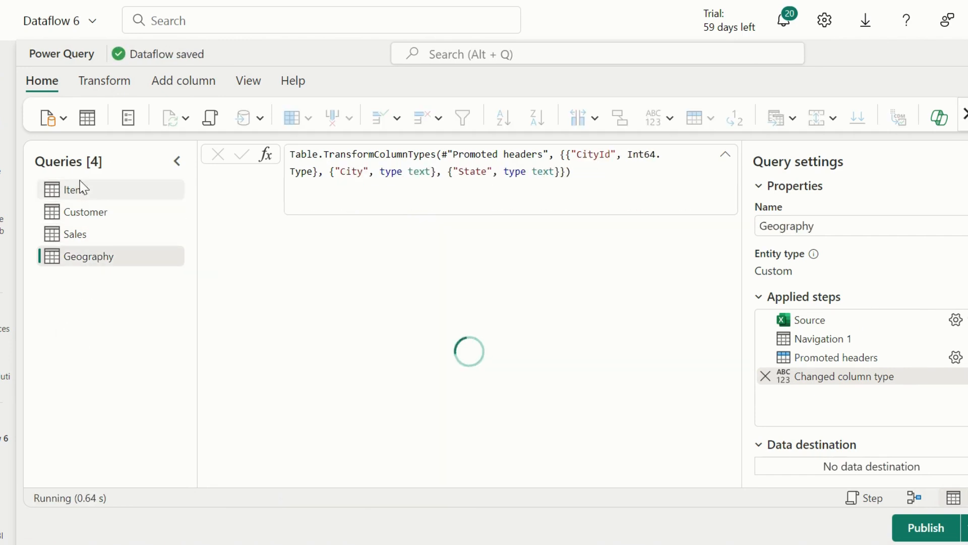
left_click(77, 188)
left_click(108, 79)
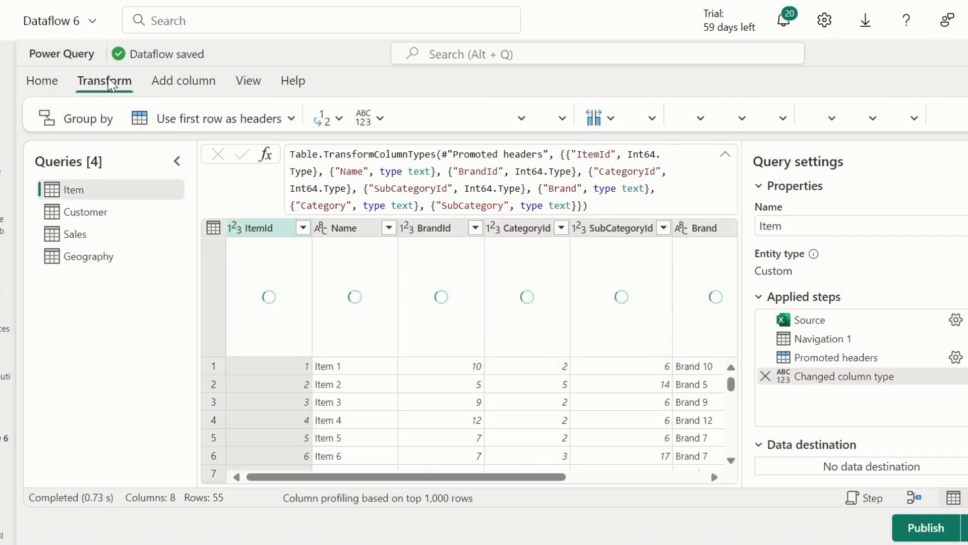
left_click(255, 82)
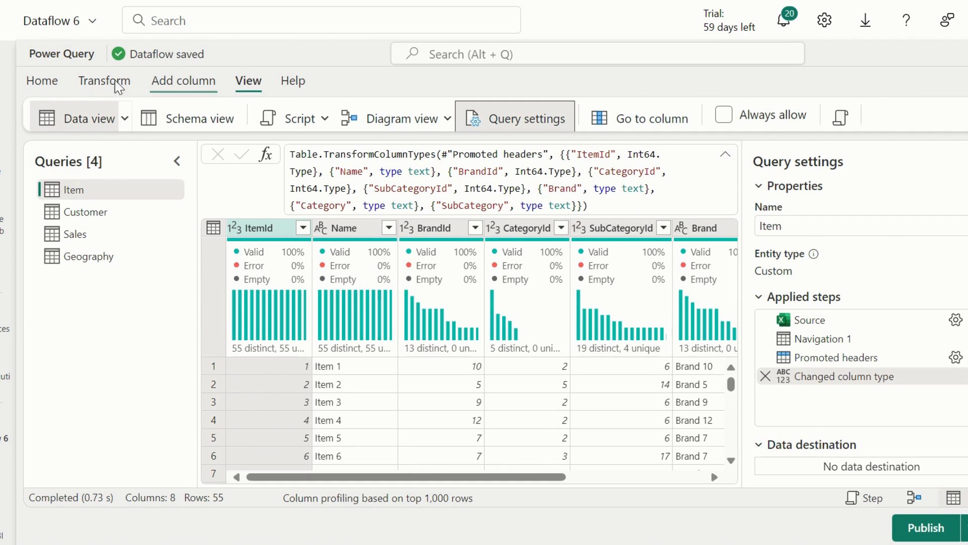
left_click(41, 81)
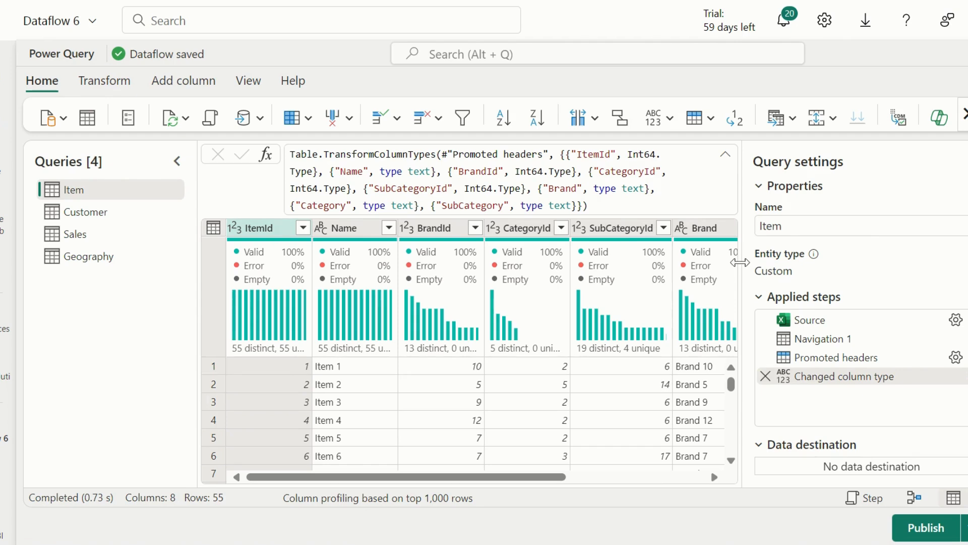
Widen the data preview and examine the columns and rows of the Item table
left_click_drag(742, 262, 861, 263)
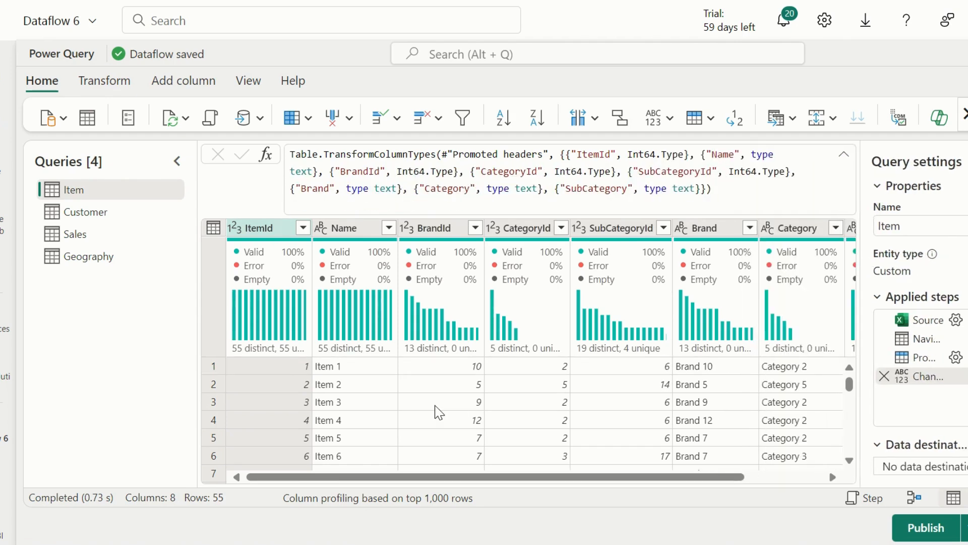
scroll(435, 404, "right", 2)
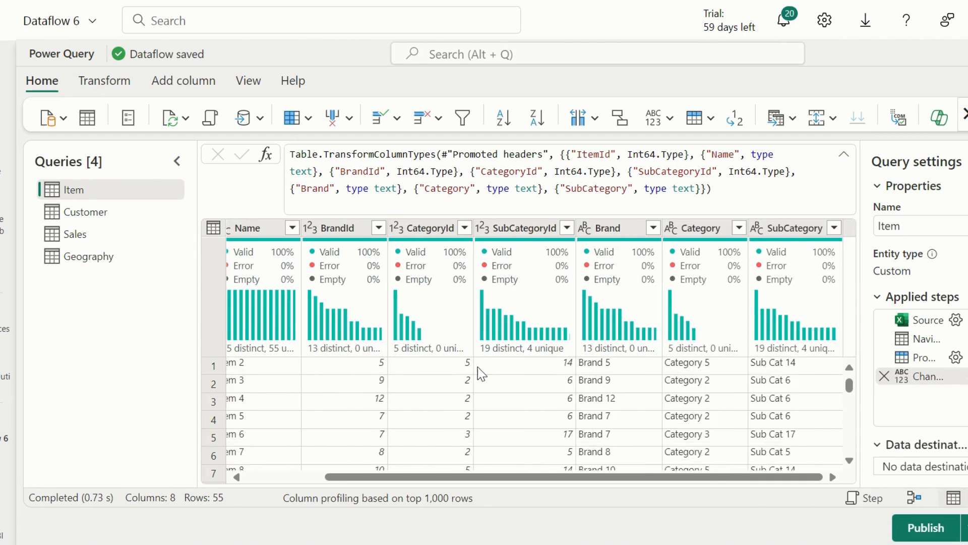
scroll(477, 368, "down", 2)
mouse_move(651, 304)
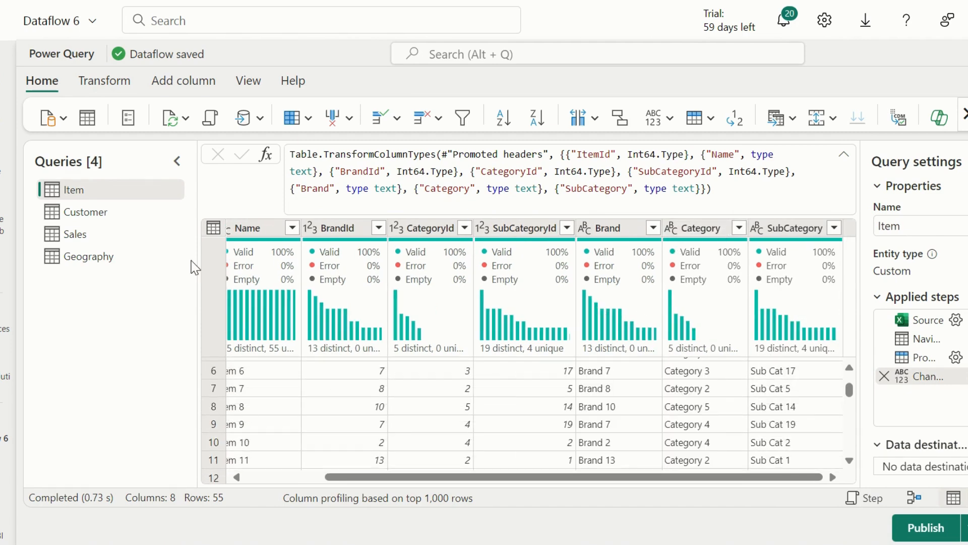
scroll(480, 311, "left", 3)
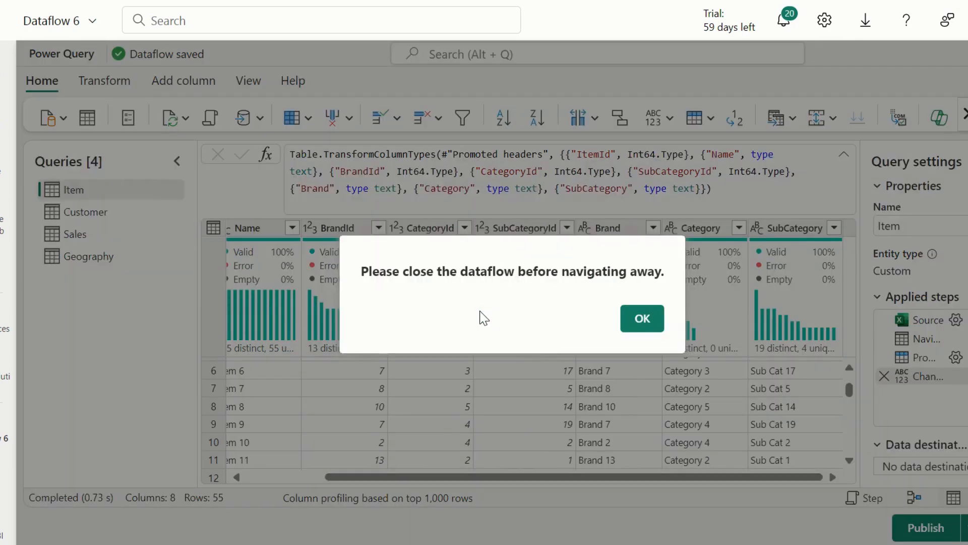
left_click(643, 330)
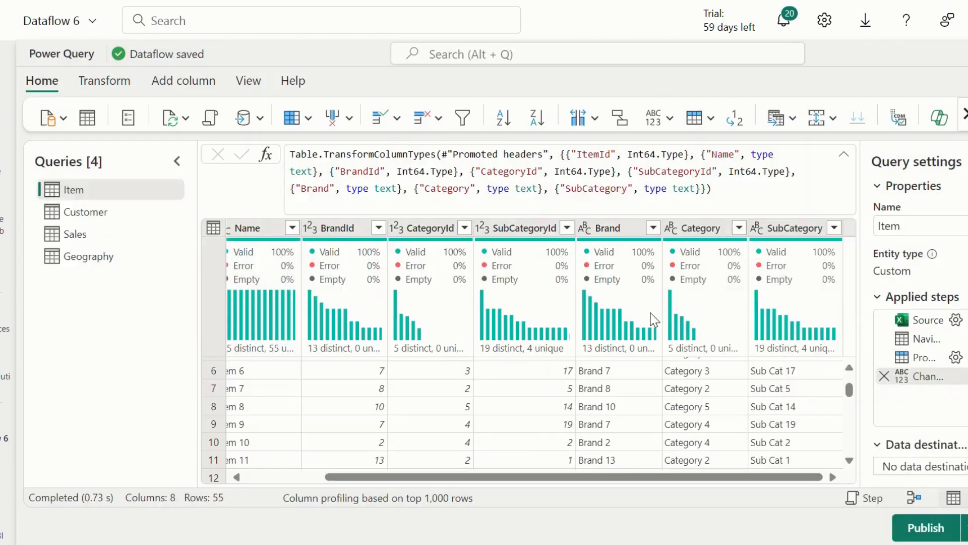
Examine the Customer, Sales and Geography queries, including the Sales table's columns through DiscountPercent
left_click(86, 215)
mouse_move(421, 250)
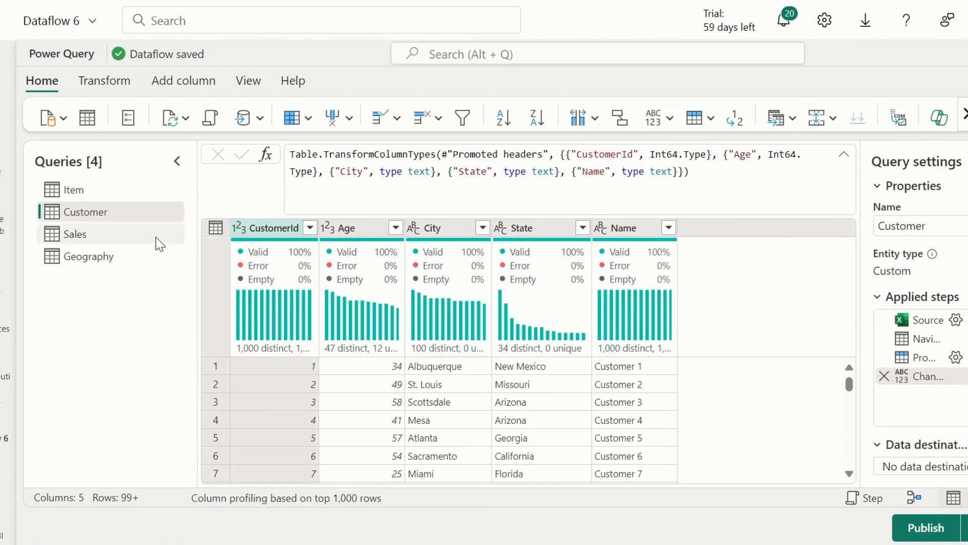
left_click(95, 233)
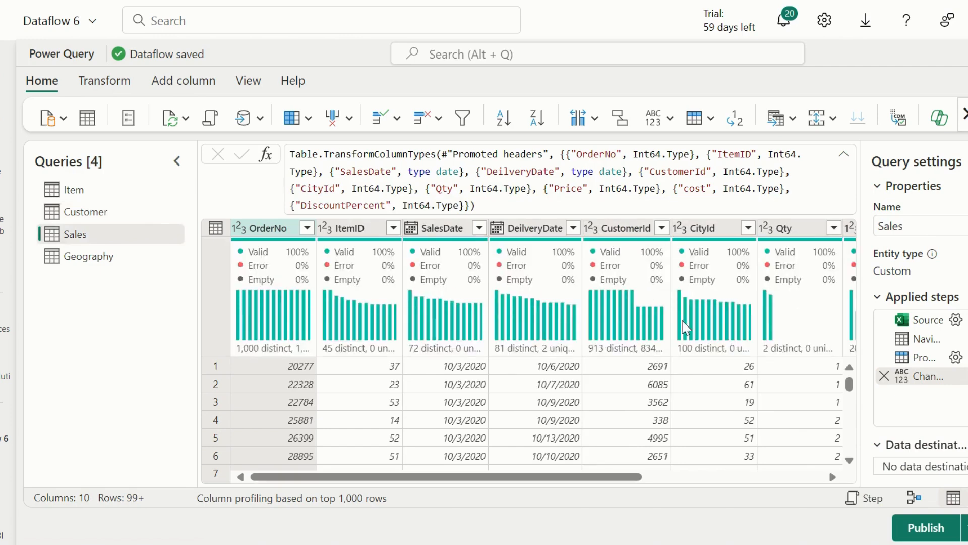
mouse_move(686, 328)
left_click_drag(588, 477, 813, 488)
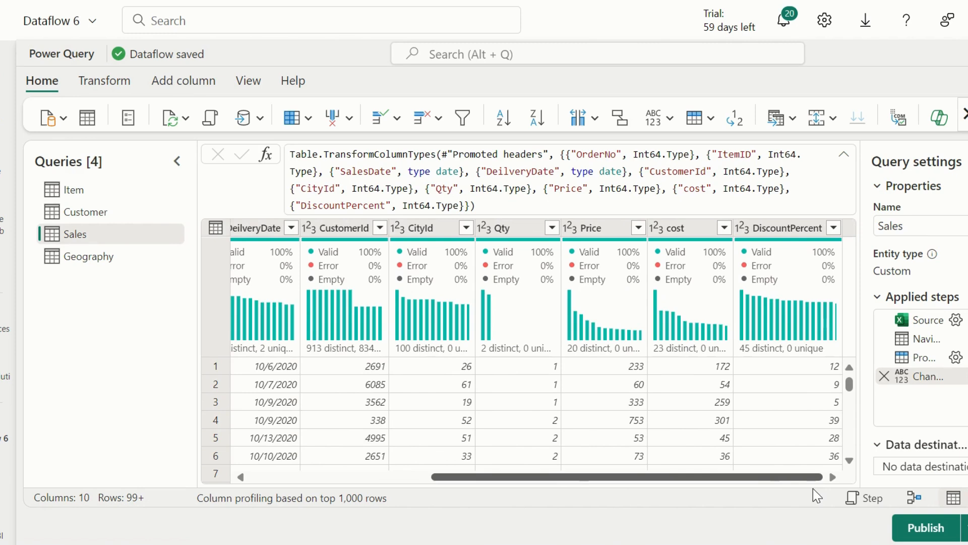
left_click(66, 259)
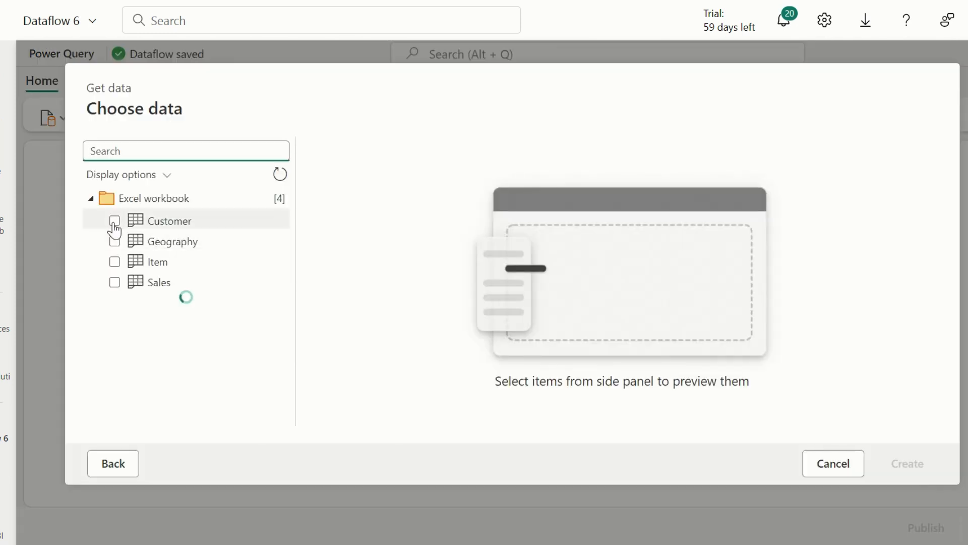
Choose the Customer, Geography, Item and Sales tables again in the Excel workbook and create their queries
left_click(114, 222)
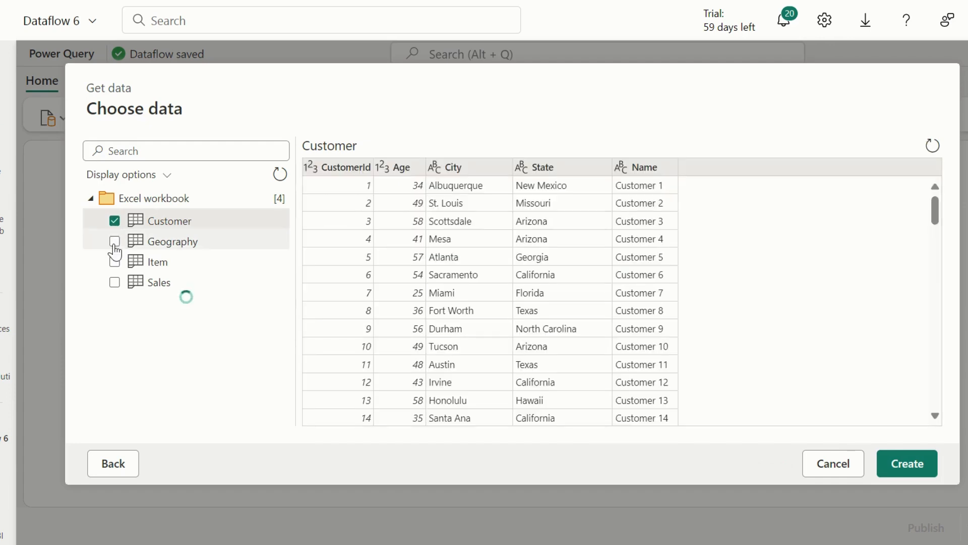
left_click(115, 242)
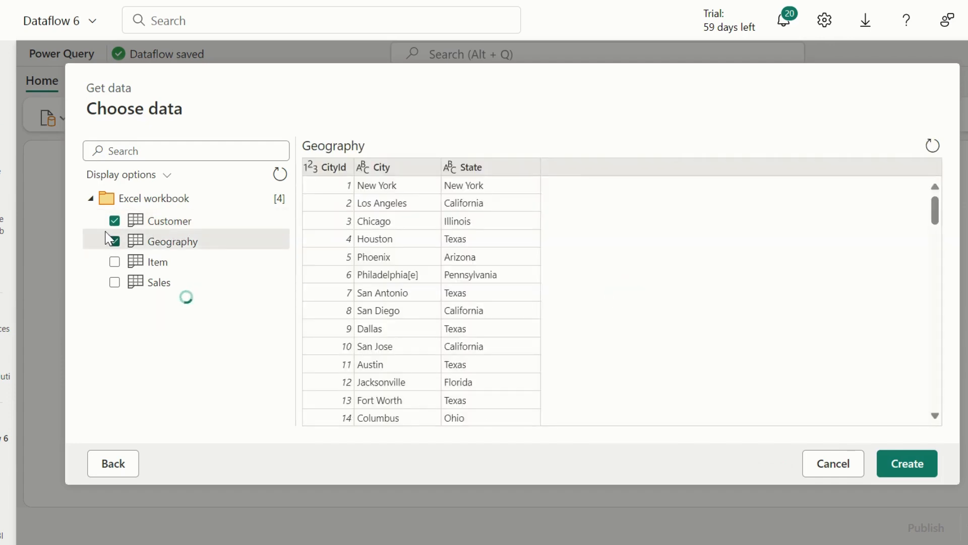
left_click(114, 261)
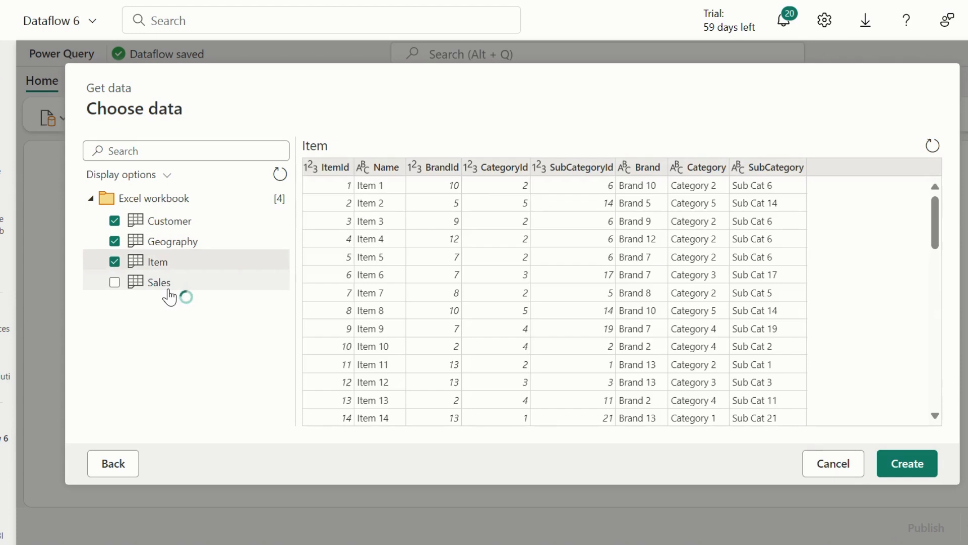
left_click(138, 288)
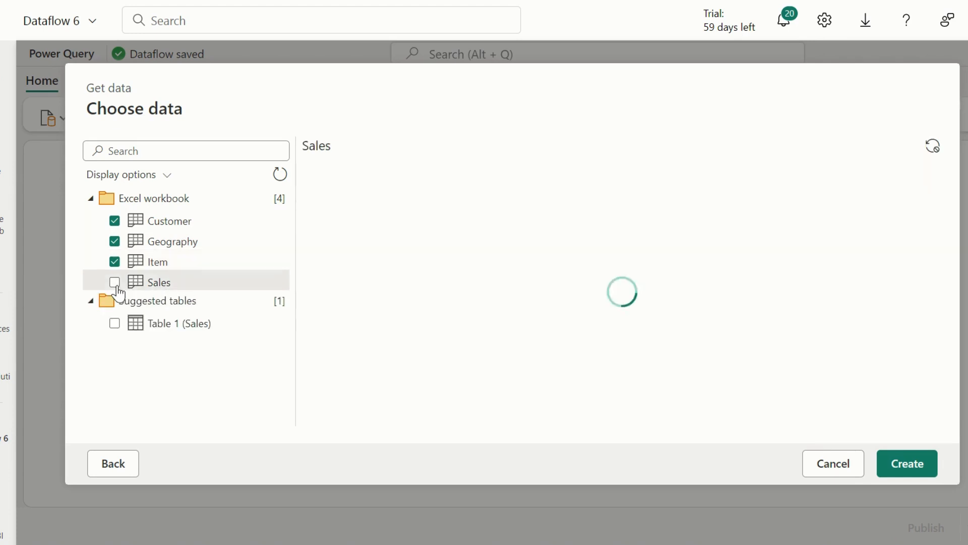
left_click(114, 282)
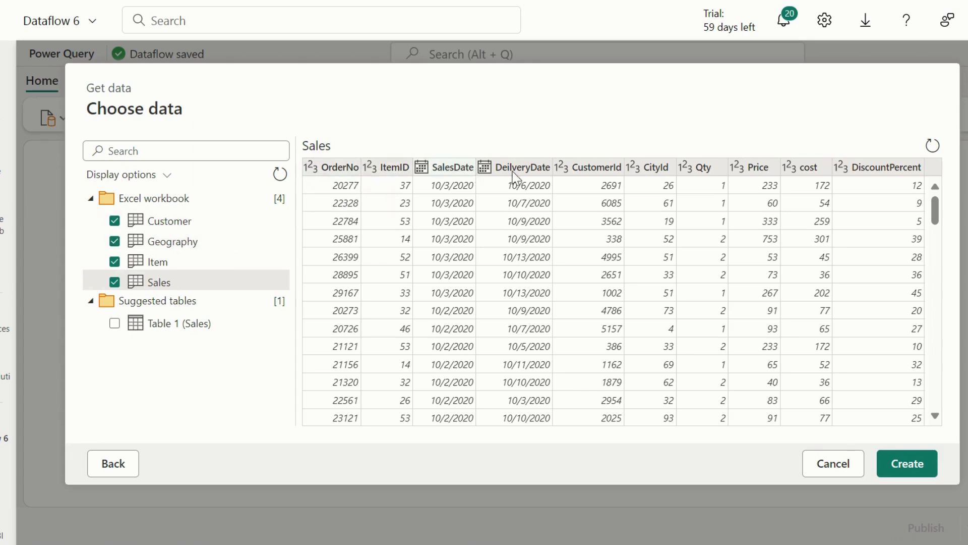
left_click(913, 461)
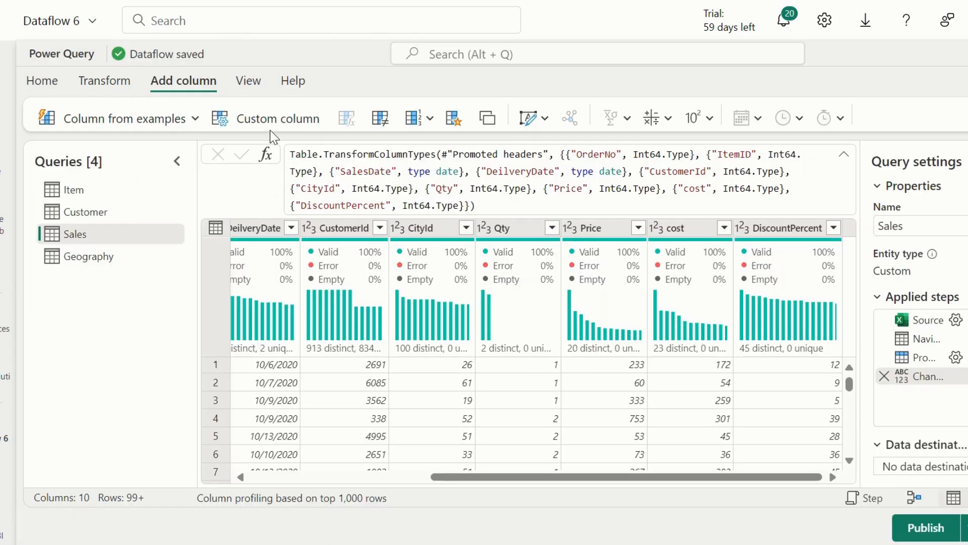
Start a custom column in the Sales query and name it revenue
left_click(273, 123)
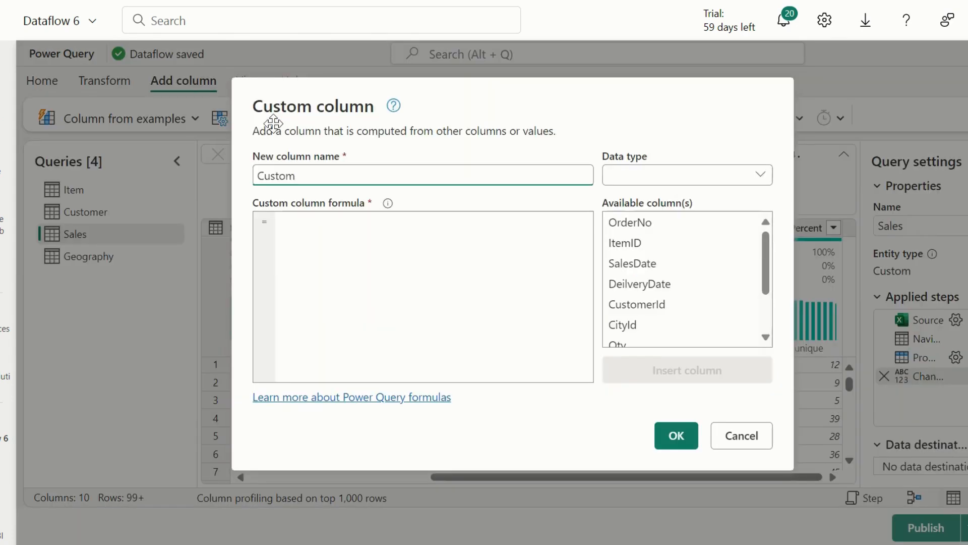
key("BackSpace")
key("BackSpace")
key("BackSpace")
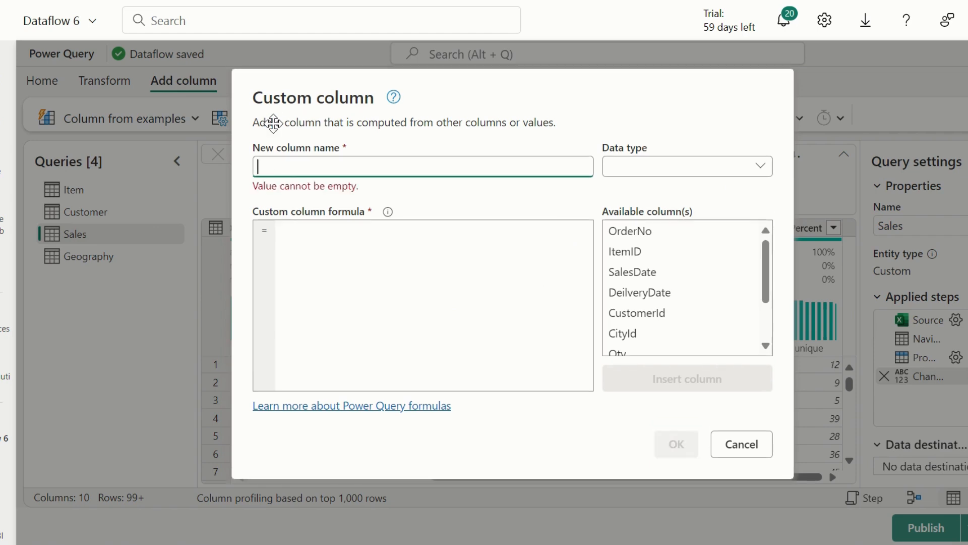
type("r")
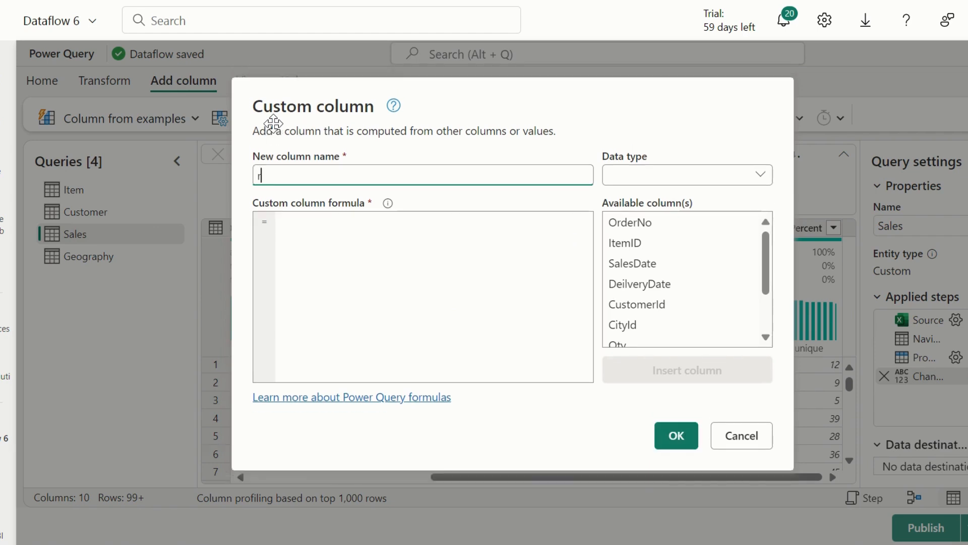
type("evenue")
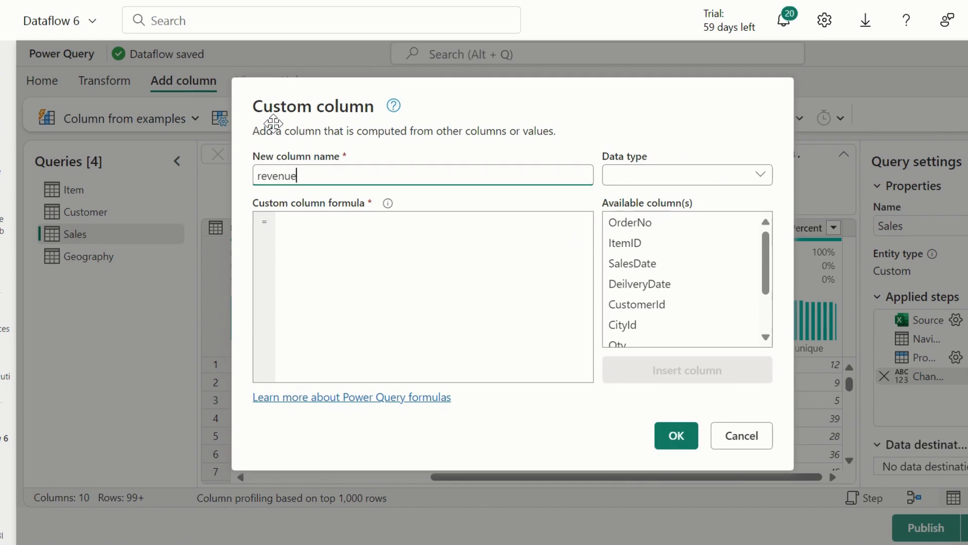
Define the revenue column's formula as [Qty]*[Price] and add the column to the Sales query
left_click(359, 232)
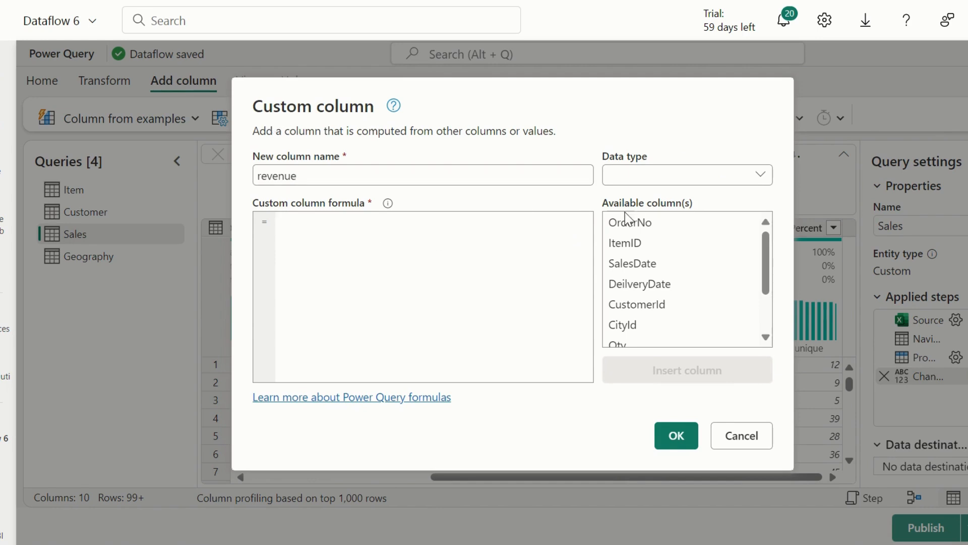
scroll(637, 262, "down", 2)
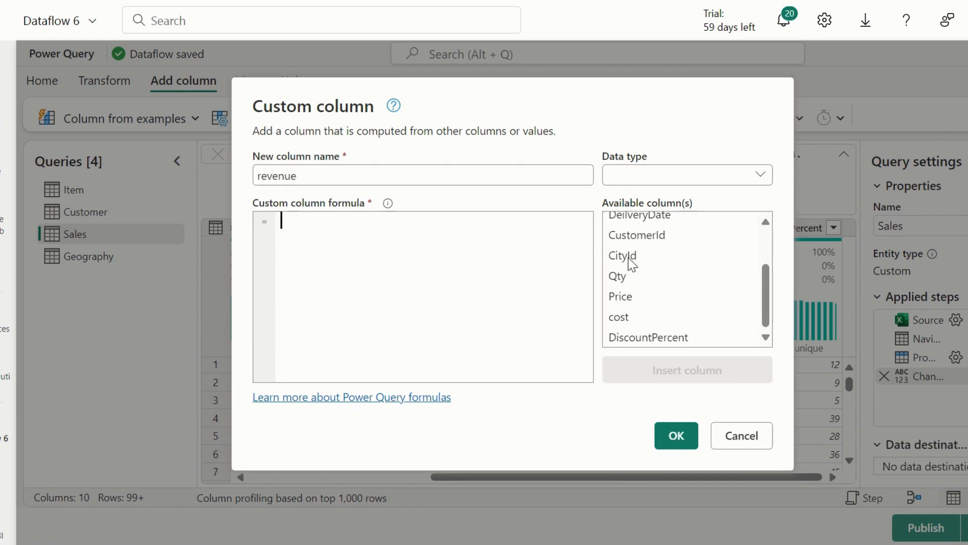
left_click(625, 285)
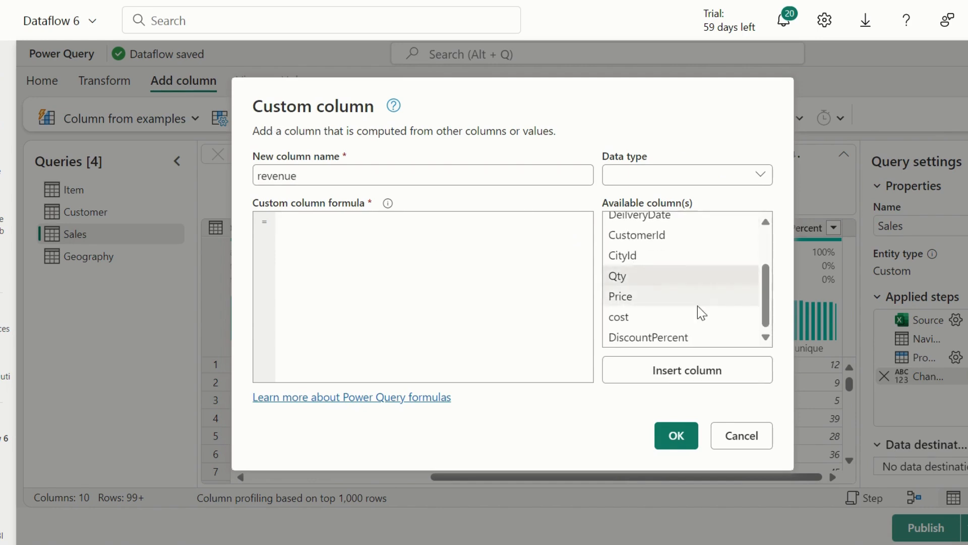
left_click(668, 378)
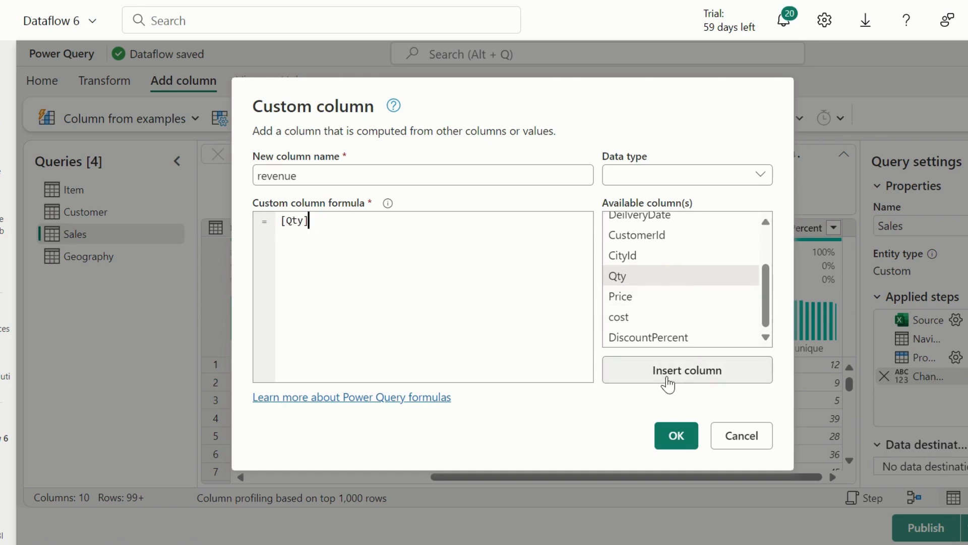
scroll(675, 284, "up", 1)
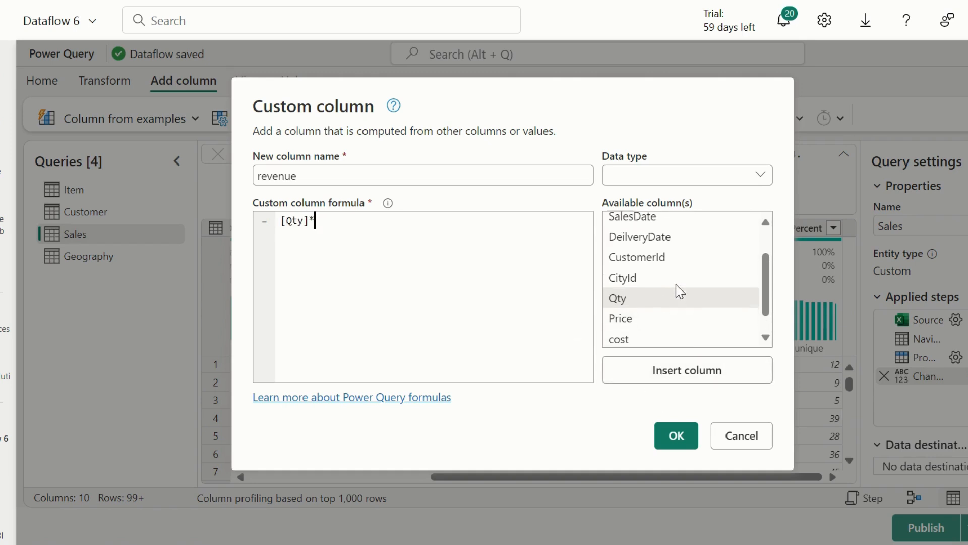
scroll(675, 284, "down", 1)
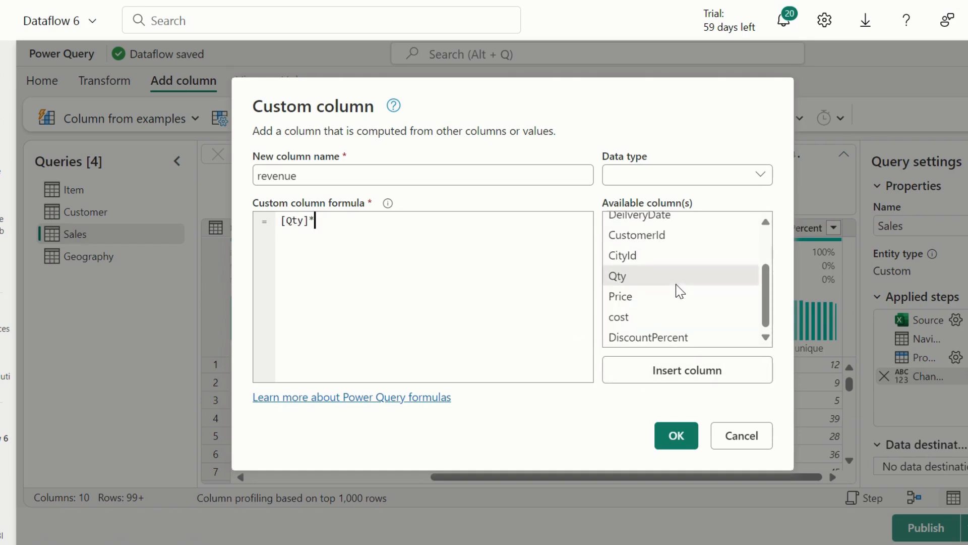
left_click(636, 302)
left_click(683, 372)
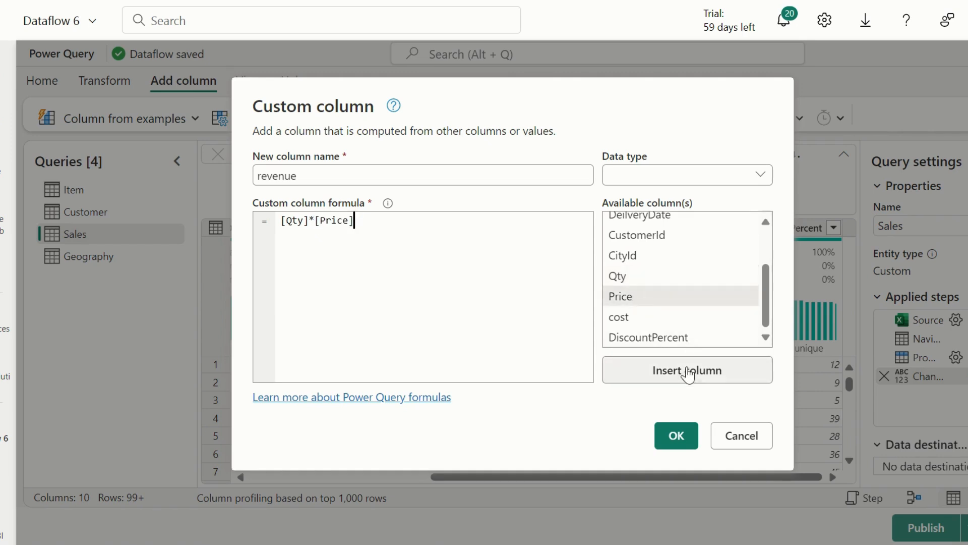
left_click(677, 429)
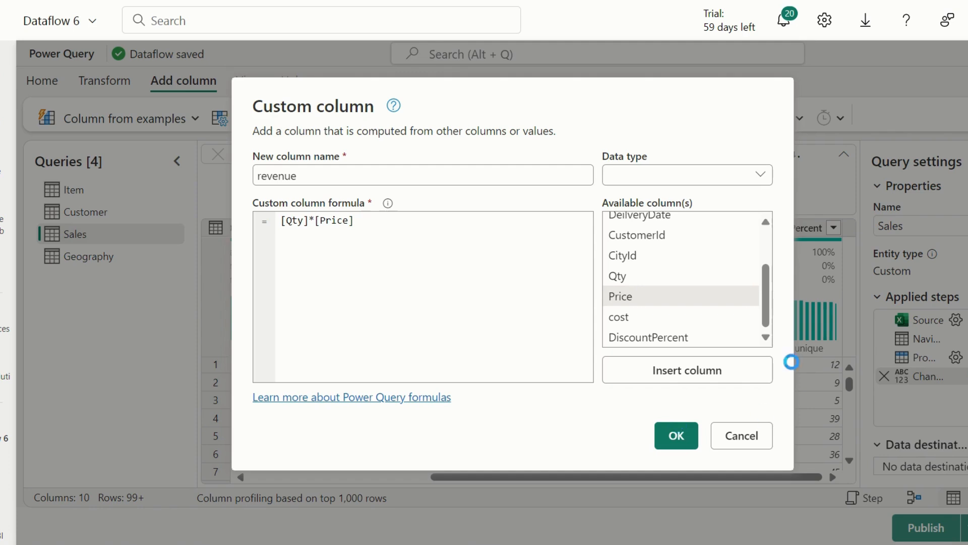
left_click(665, 426)
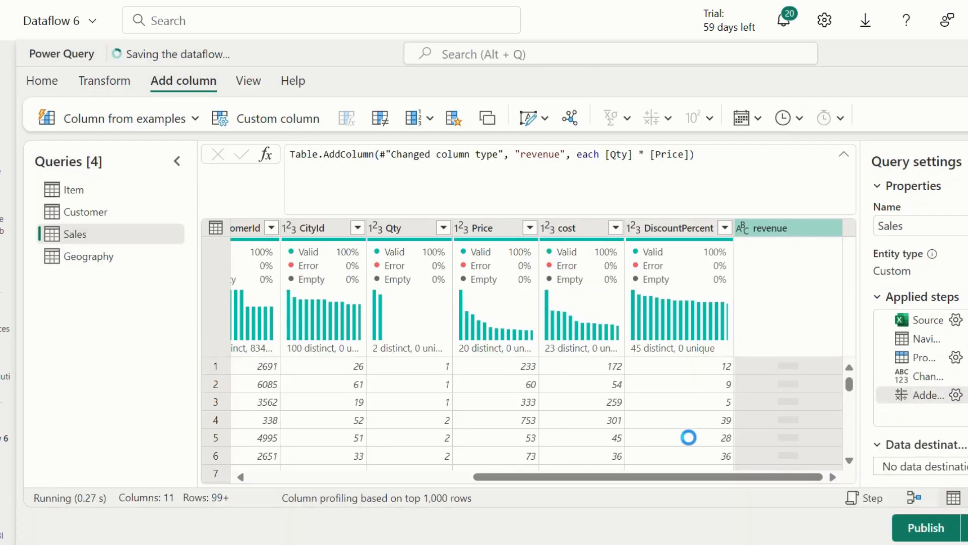
Set the revenue column's data type to Decimal number
scroll(688, 437, "down", 1)
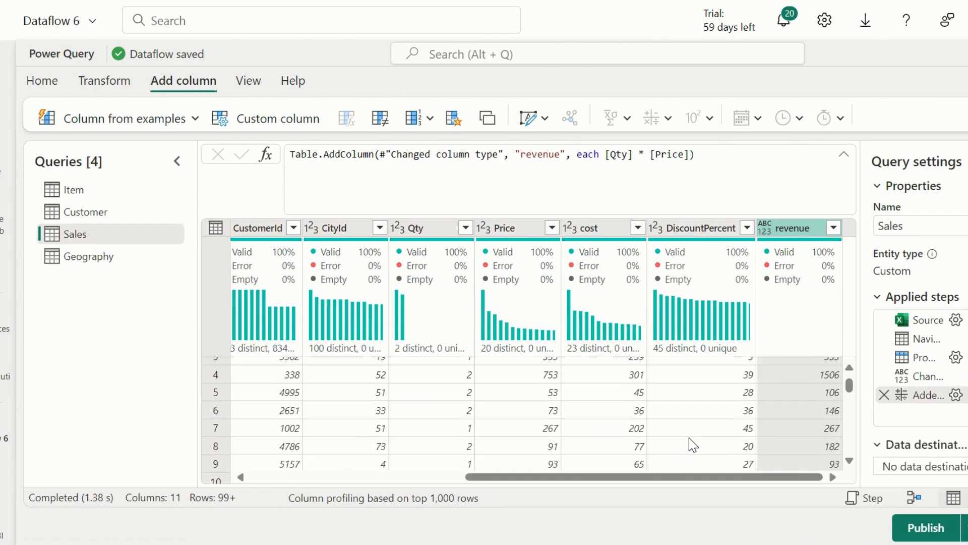
scroll(689, 437, "up", 1)
mouse_move(708, 303)
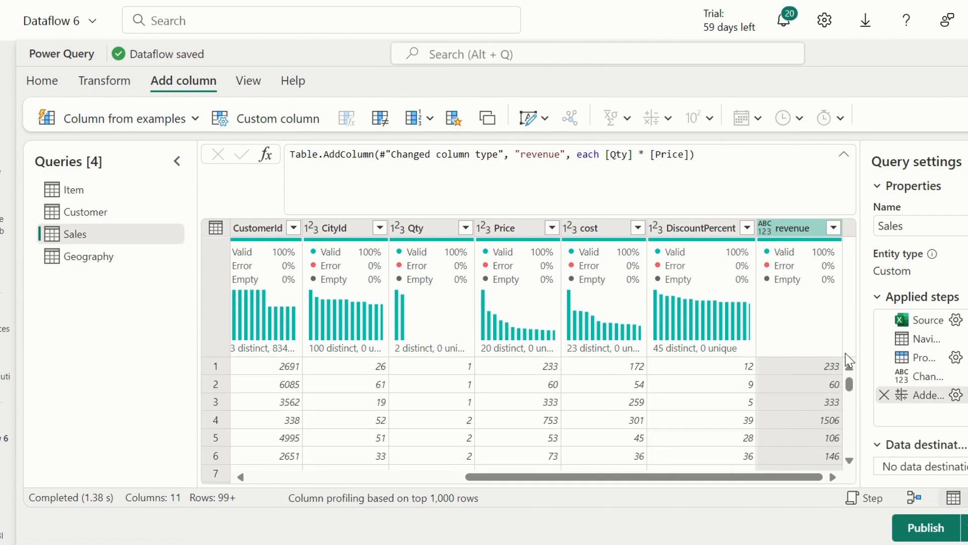
left_click(765, 233)
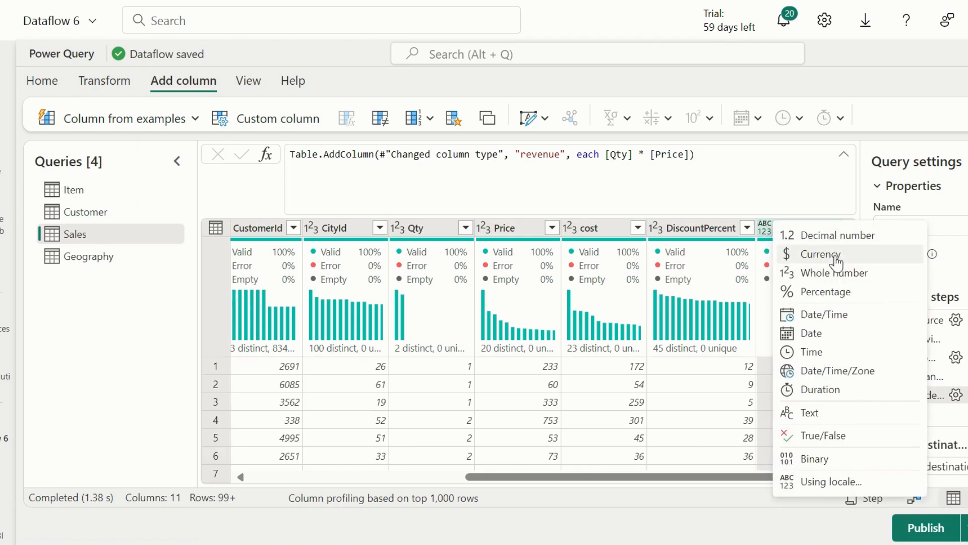
left_click(833, 235)
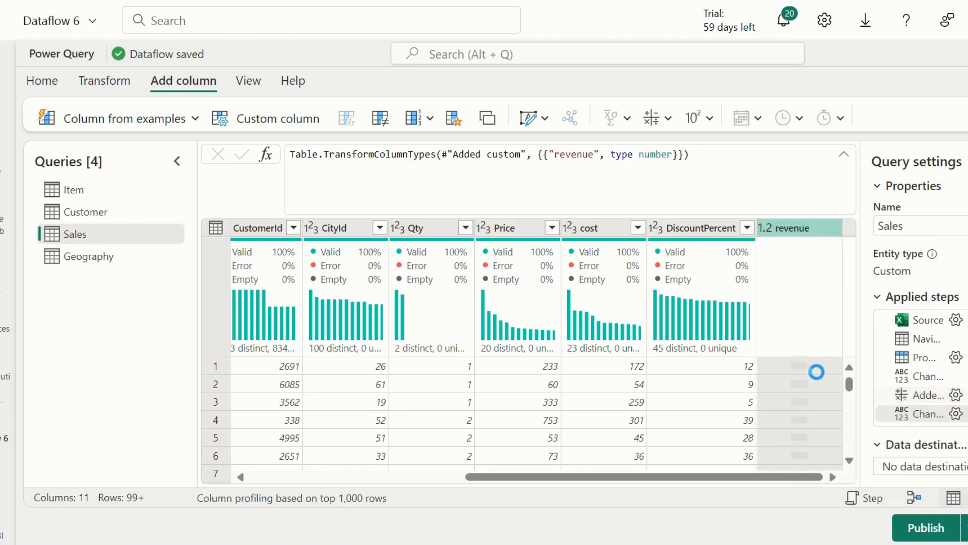
Examine the revenue values and the Sales query's column types in schema view, and return to the data view
scroll(817, 372, "down", 15)
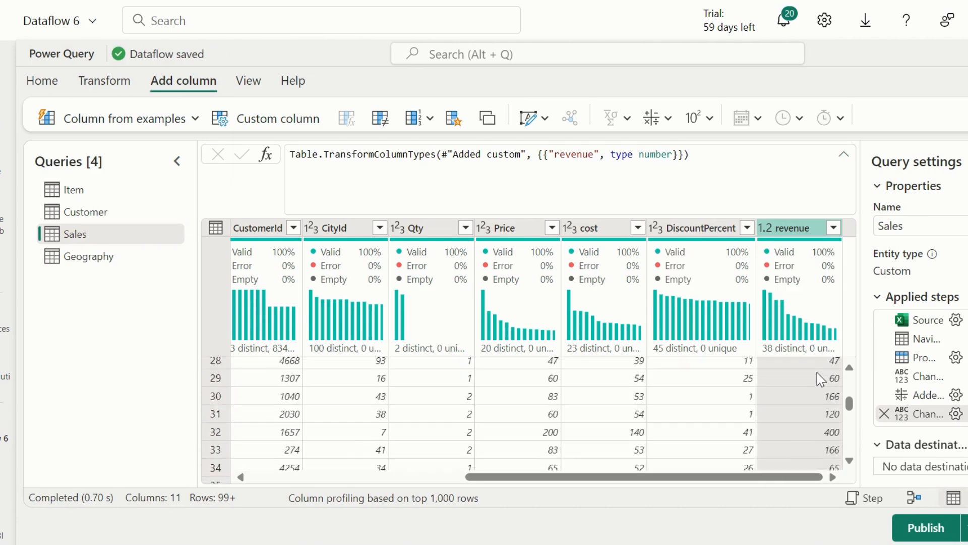
scroll(816, 372, "up", 6)
scroll(817, 373, "up", 8)
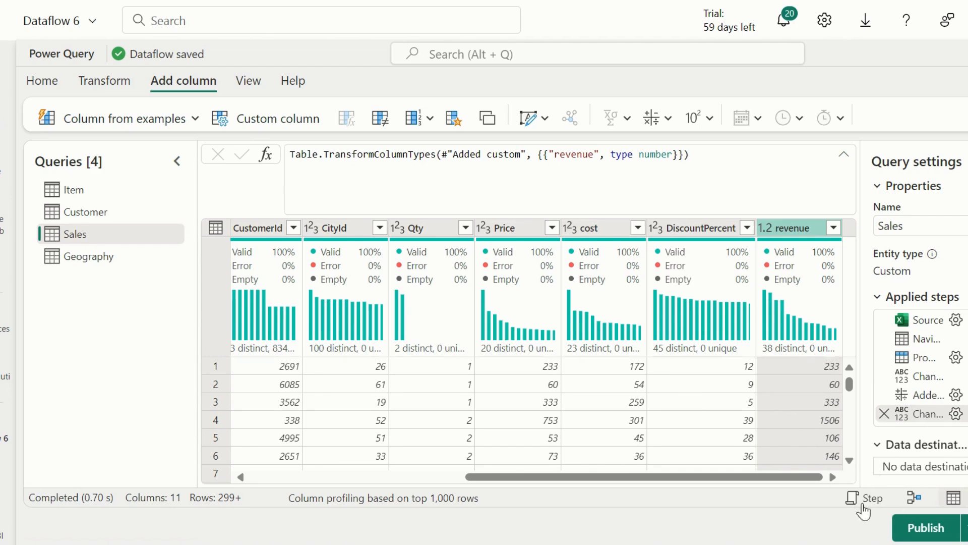
left_click(916, 499)
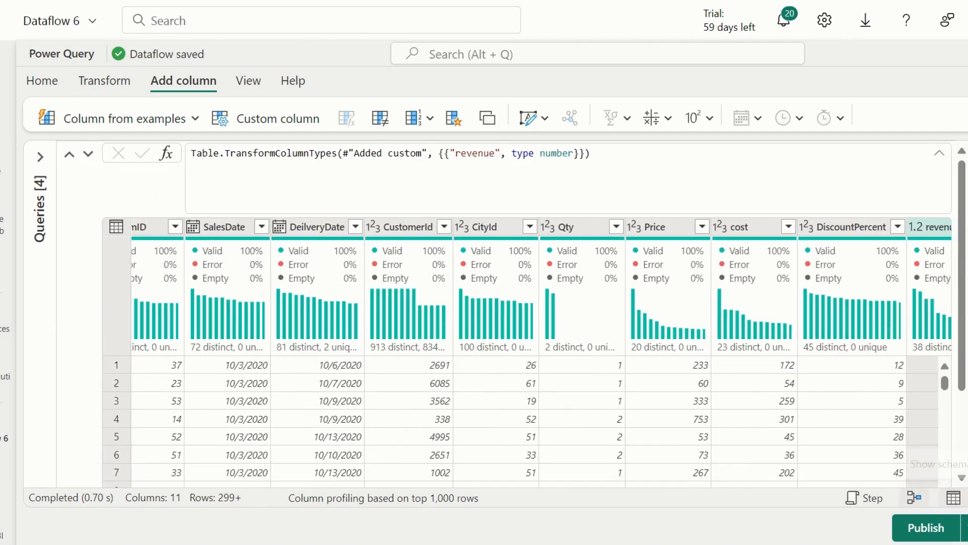
left_click(914, 498)
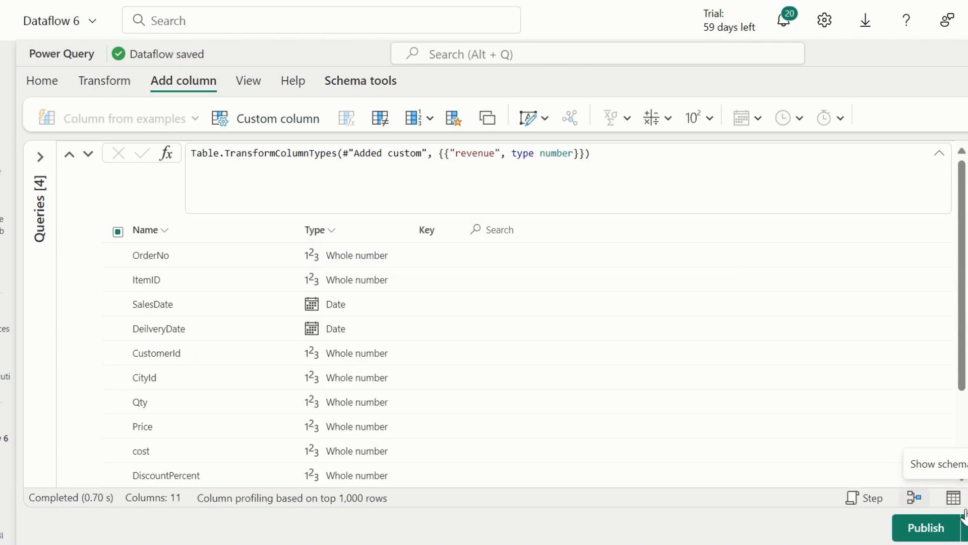
scroll(410, 429, "down", 3)
scroll(411, 430, "up", 1)
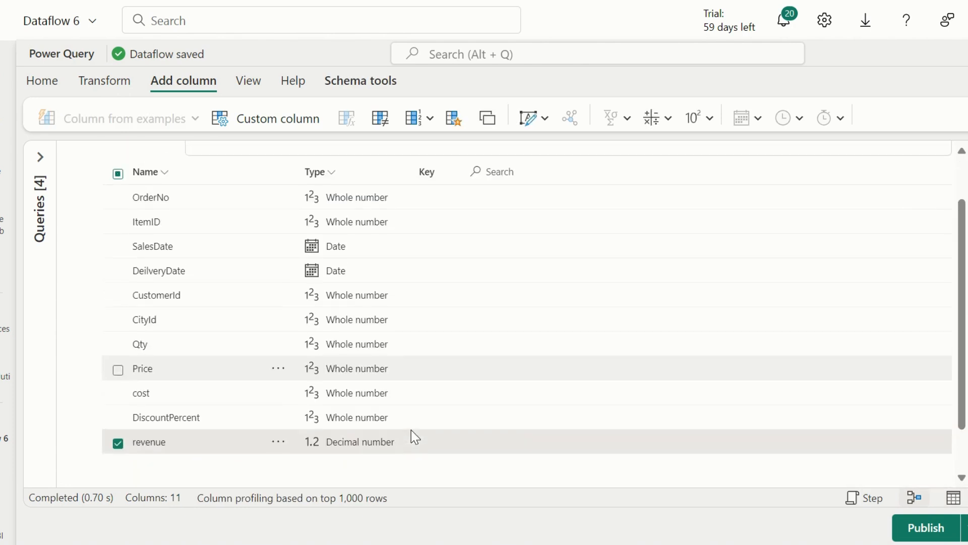
scroll(187, 308, "up", 2)
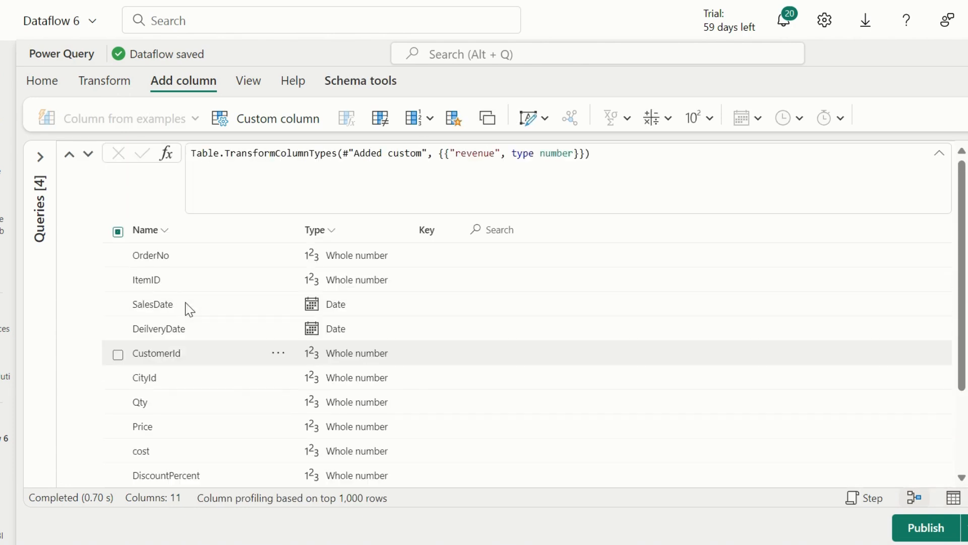
left_click(951, 499)
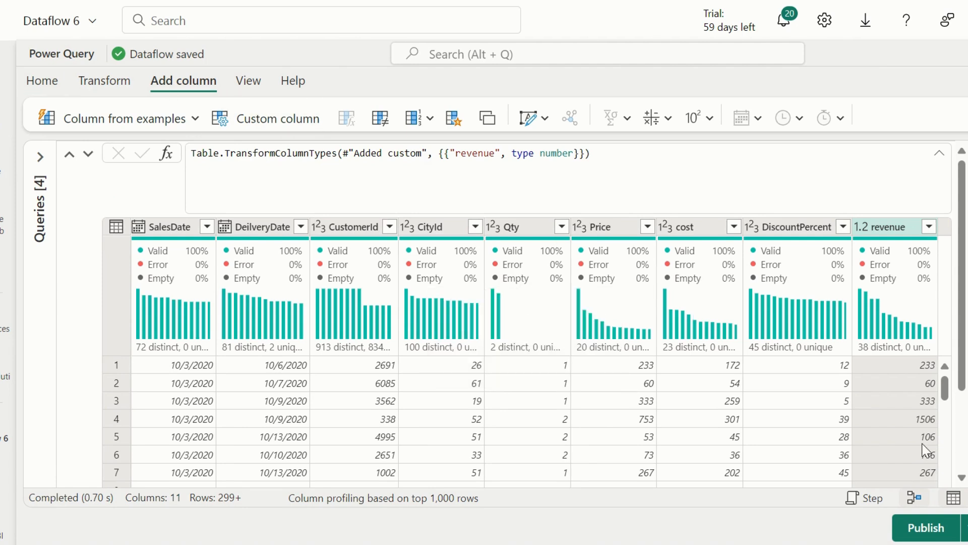
Publish the dataflow and refresh Dataflow 2 in the 01-fabricdemo workspace
left_click(961, 529)
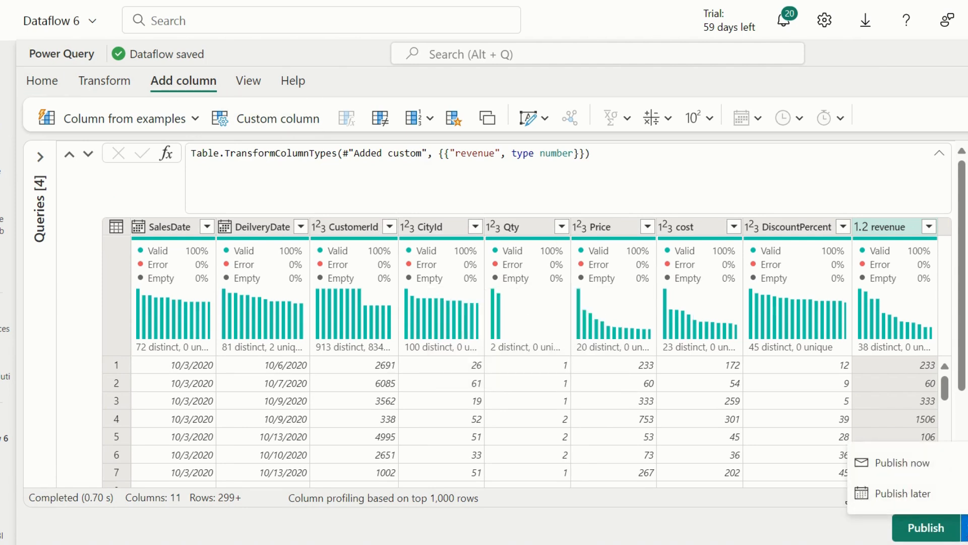
left_click(928, 529)
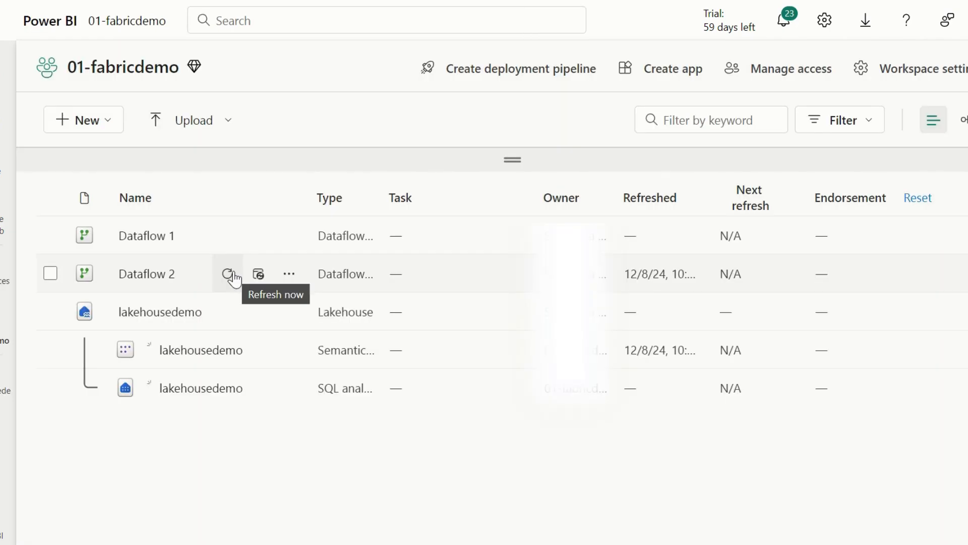
left_click(233, 277)
left_click(233, 277)
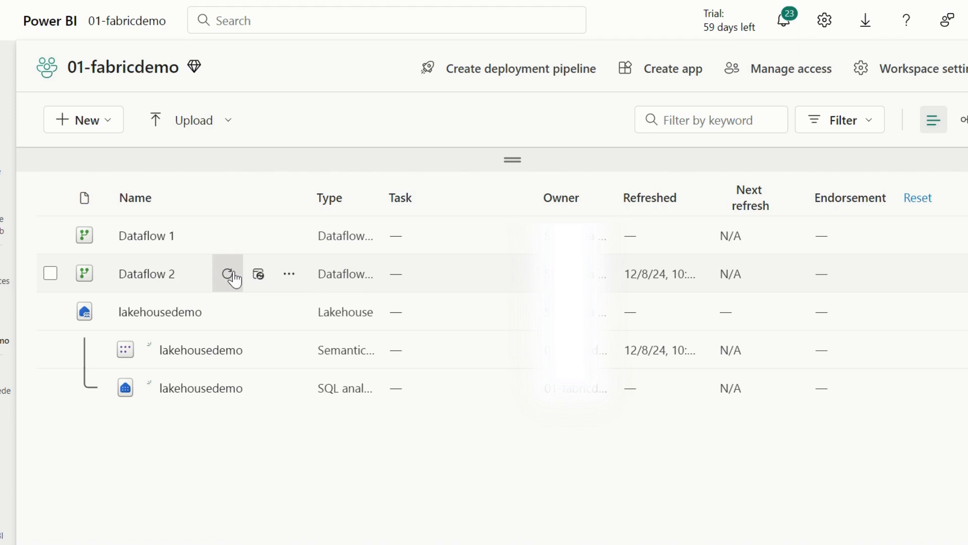
Open the lakehousedemo lakehouse, refresh its contents and preview the Customer table with the T-SQL hint dismissed
left_click(154, 313)
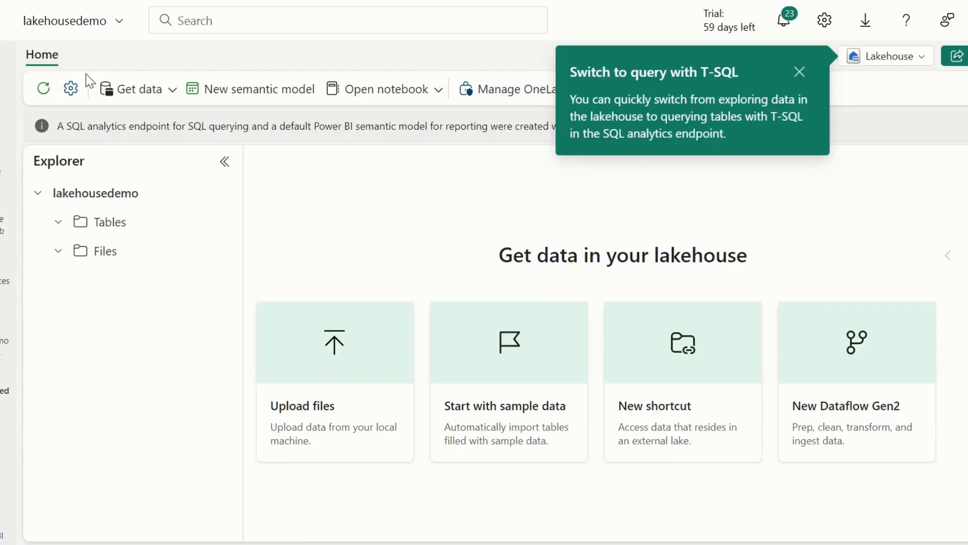
left_click(42, 90)
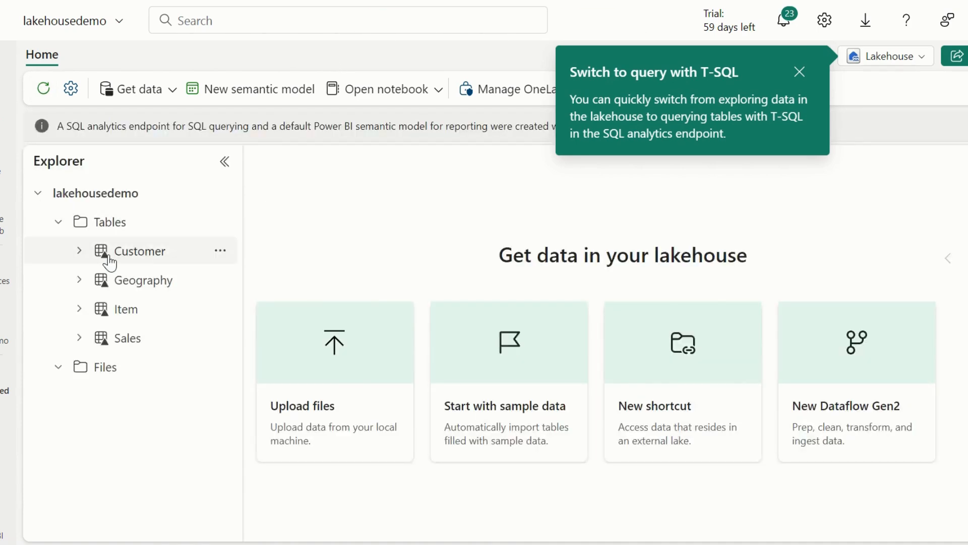
left_click(139, 264)
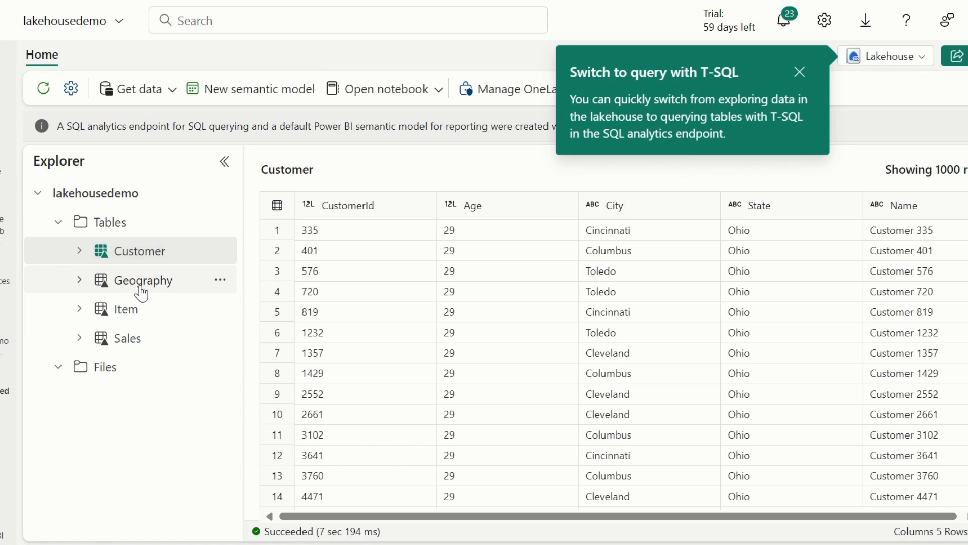
left_click(800, 72)
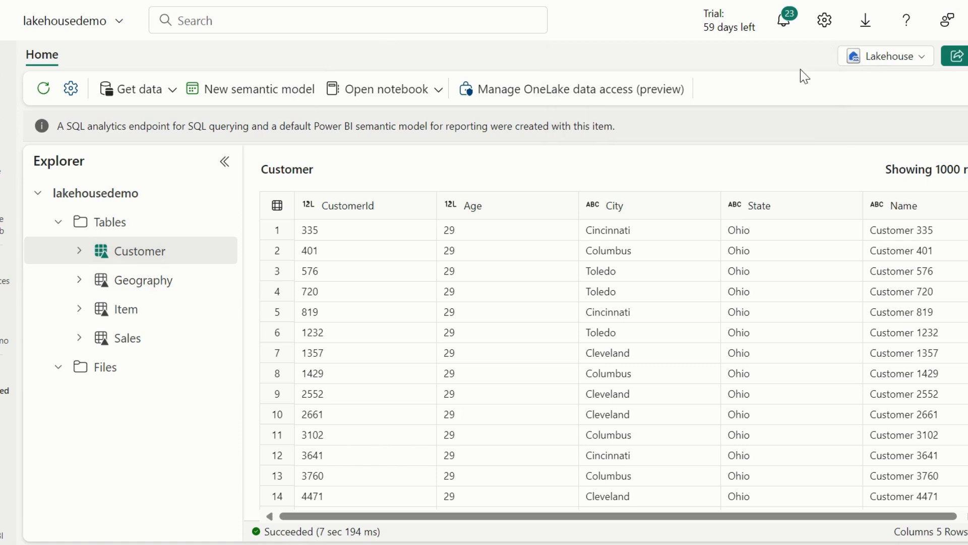
Switch the lakehouse to its SQL analytics endpoint and display the tables under the dbo schema
left_click(910, 58)
left_click(826, 143)
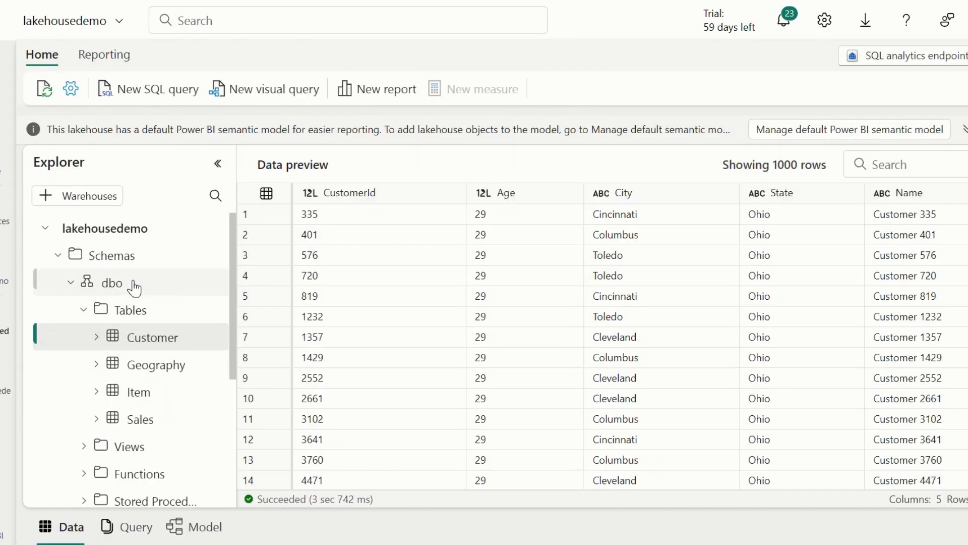
scroll(130, 318, "down", 1)
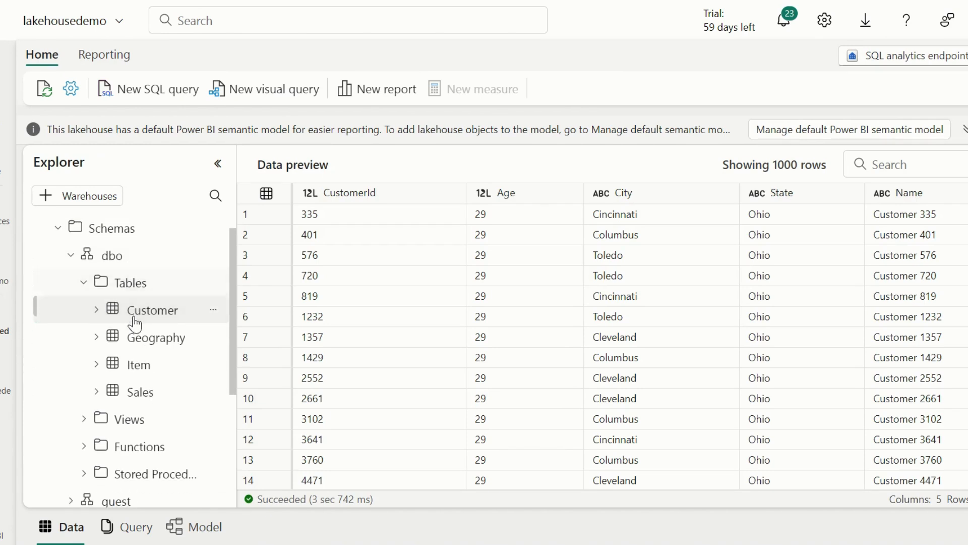
Create a new SQL query, SELECT * FROM [lakehousedemo].[dbo].[Customer], and run it
left_click(170, 101)
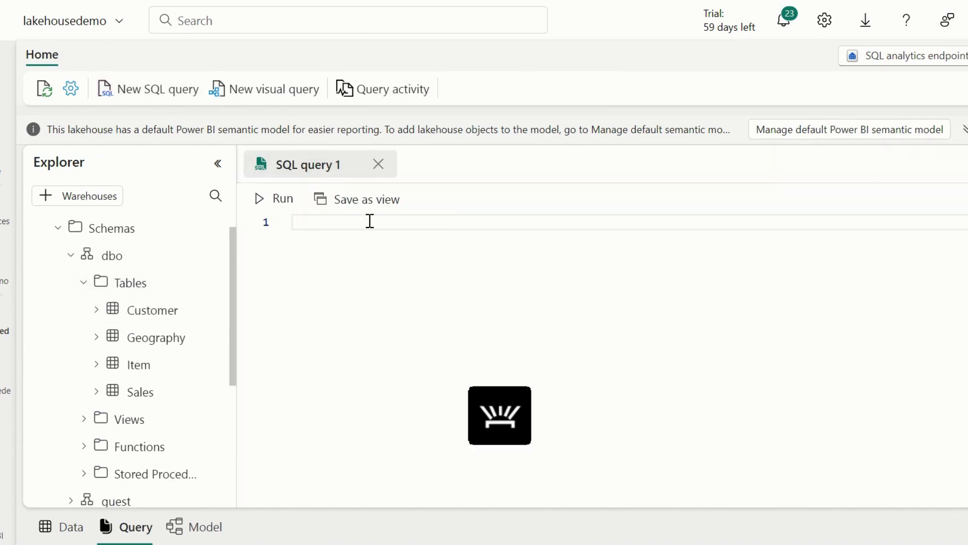
type("sele")
key("Tab")
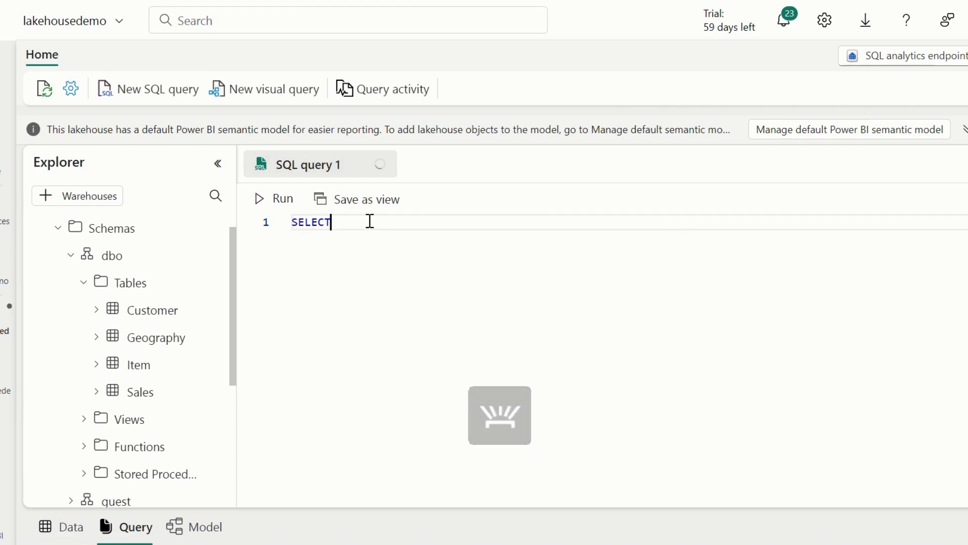
type("* fr")
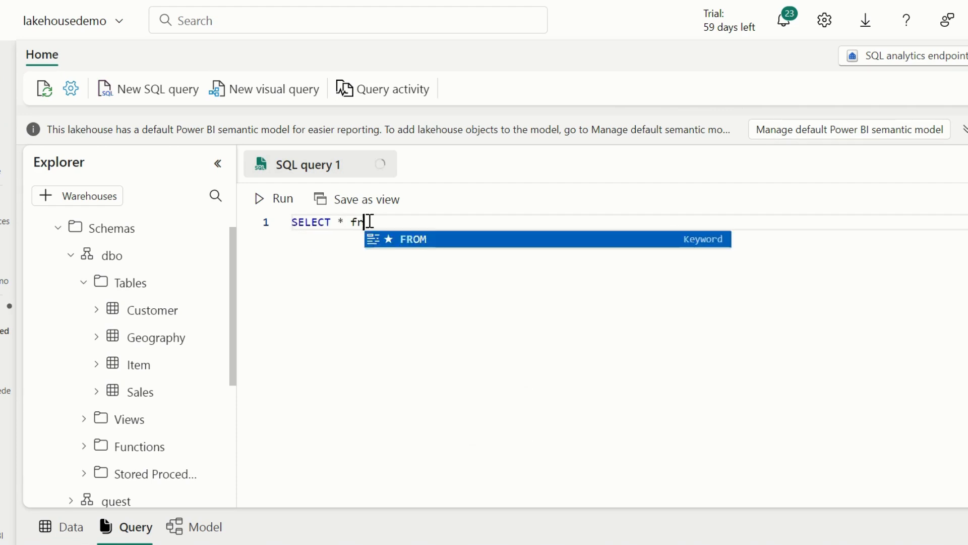
key("Tab")
left_click_drag(145, 321, 585, 228)
left_click(374, 222)
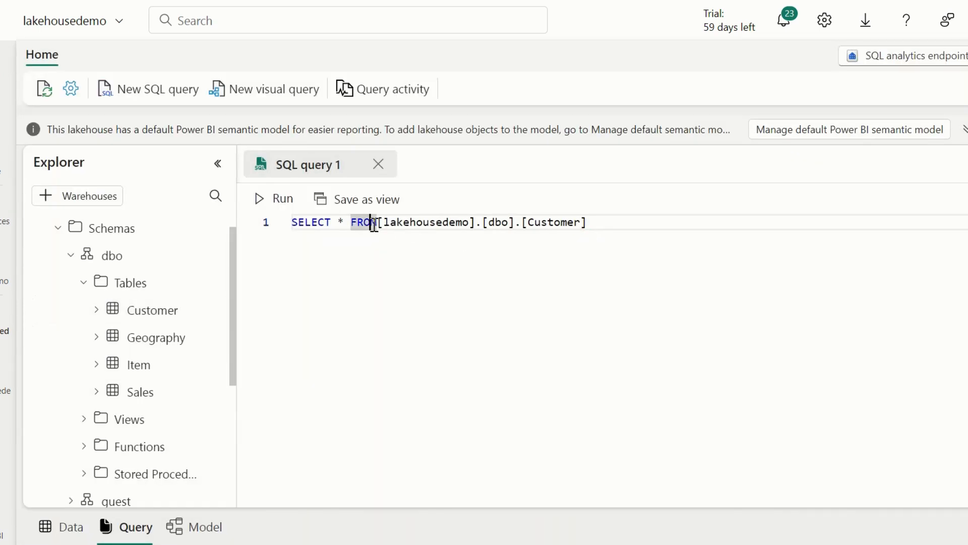
left_click(265, 200)
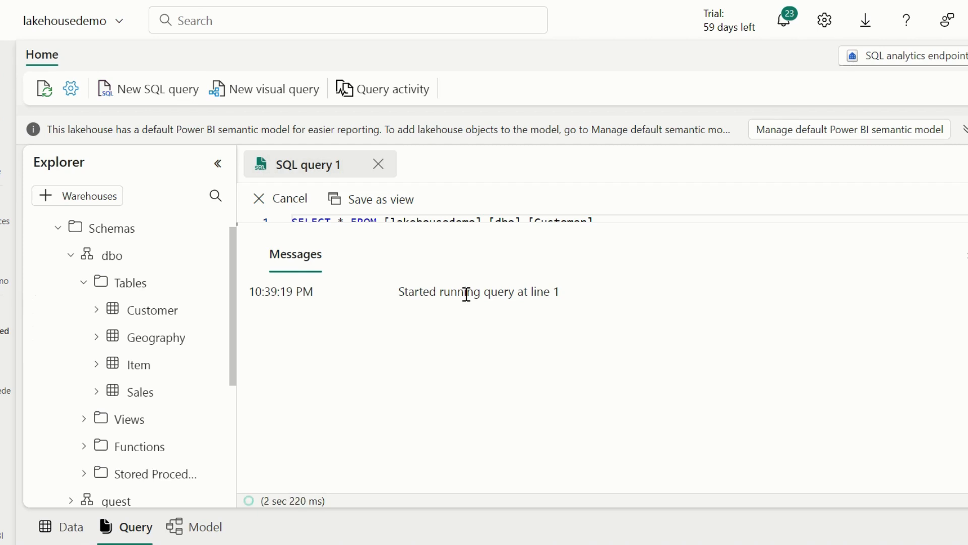
left_click(550, 343)
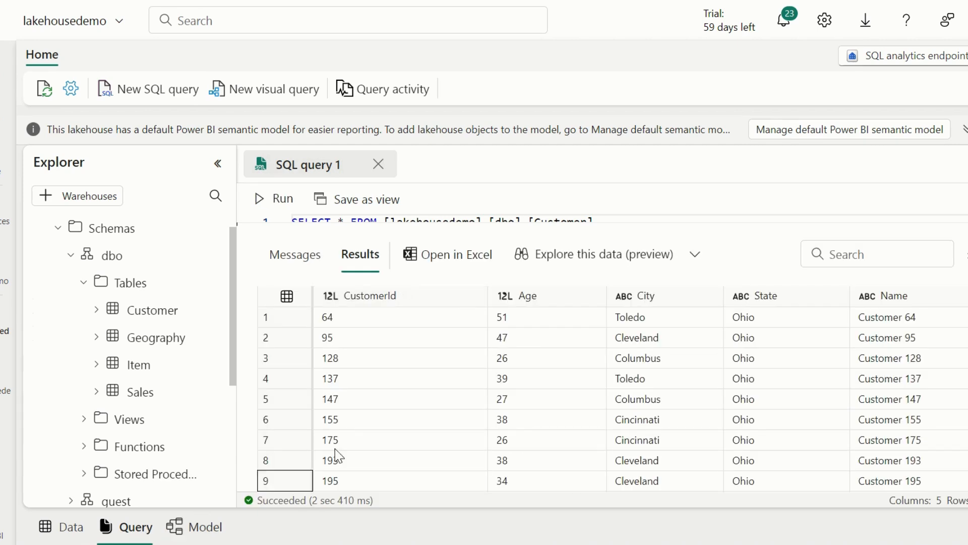
Open the model diagram of the lakehouse and collapse the Explorer and Properties panes to enlarge the canvas
left_click(202, 527)
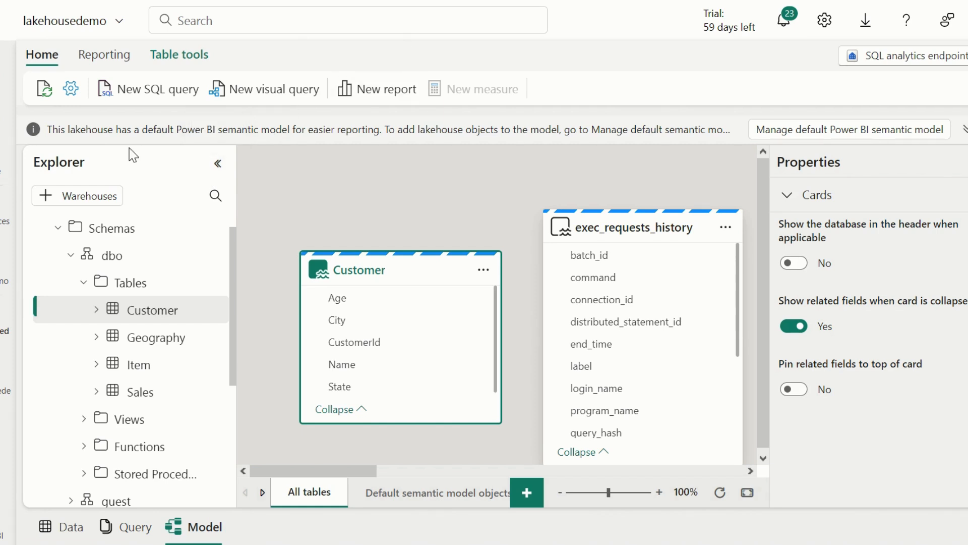
left_click(218, 163)
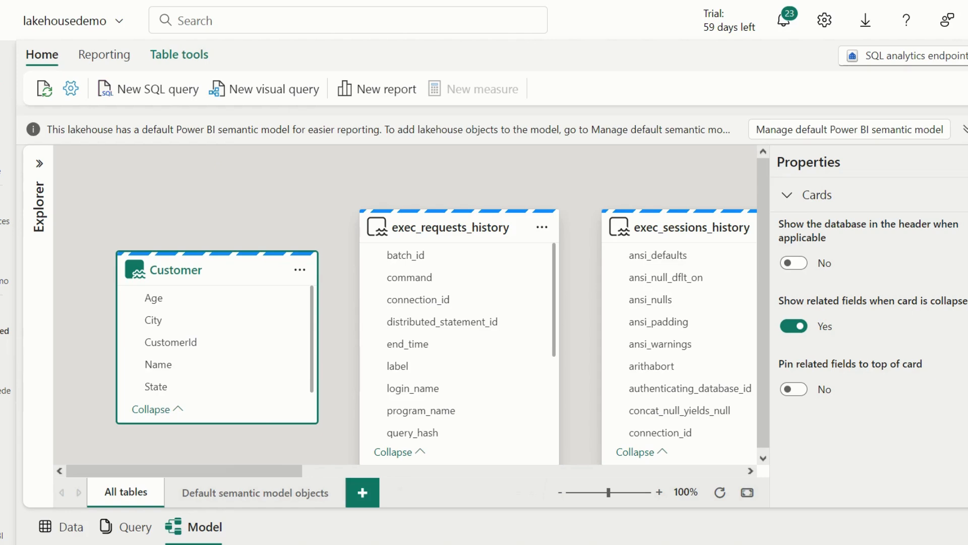
left_click(964, 130)
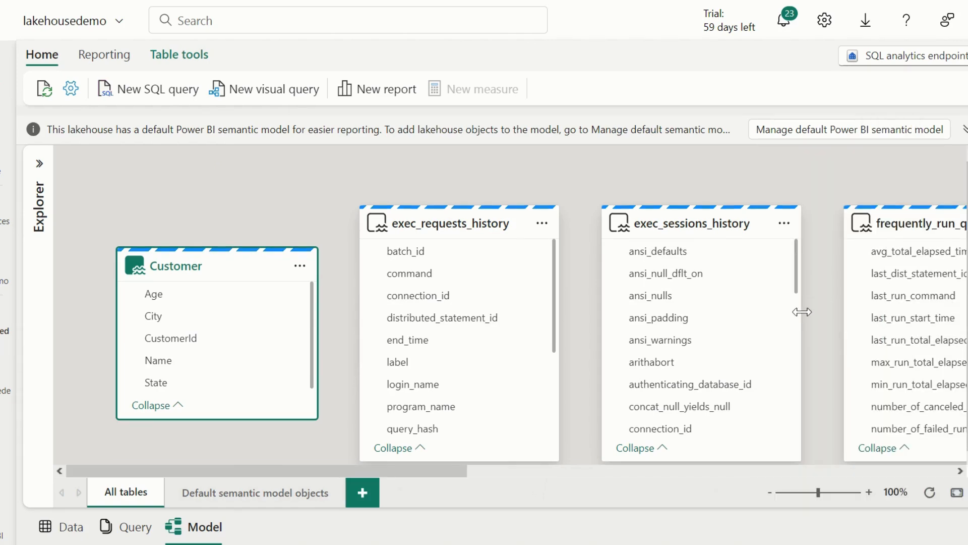
Look over the table cards in the All tables layout, check the Default semantic model objects layout and return to All tables
scroll(802, 313, "right", 8)
scroll(803, 315, "left", 2)
scroll(803, 317, "left", 7)
scroll(803, 318, "right", 4)
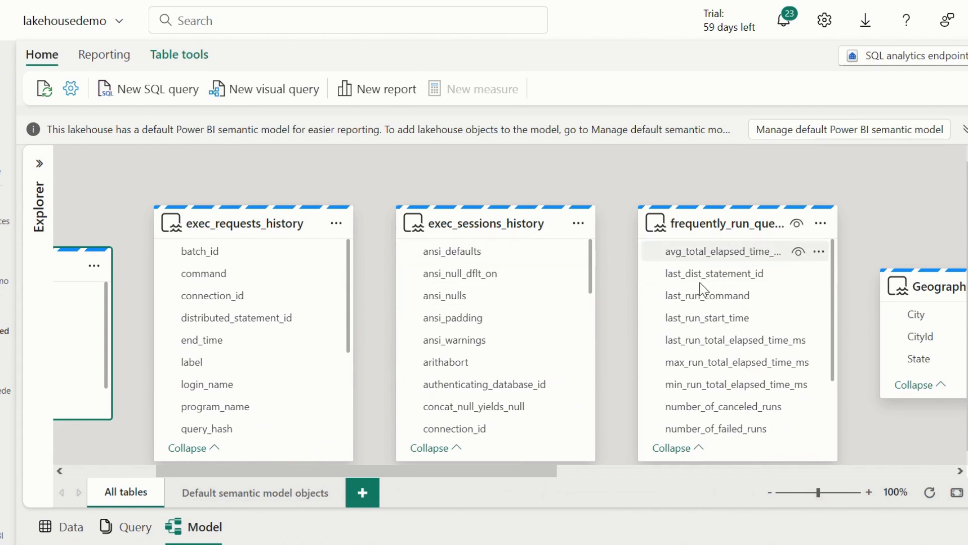
left_click(248, 492)
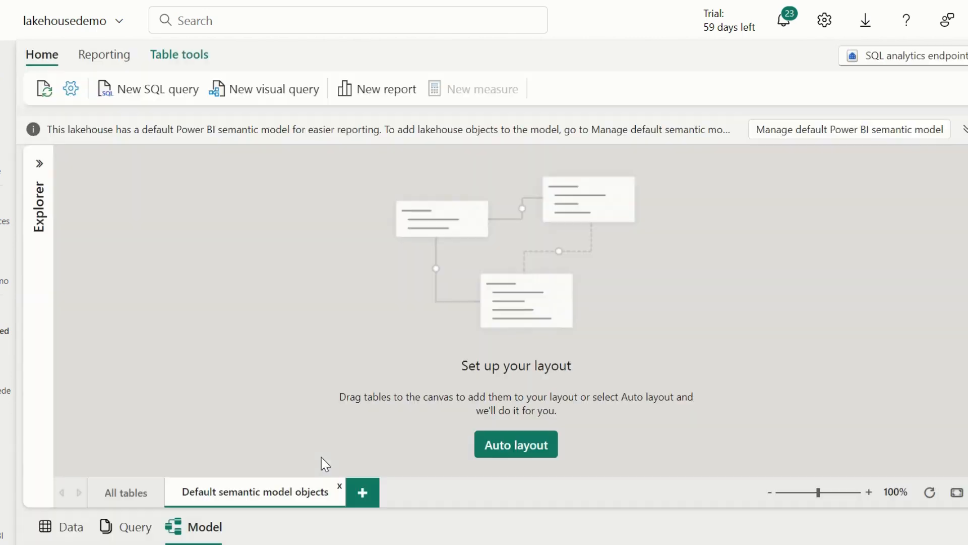
left_click(126, 492)
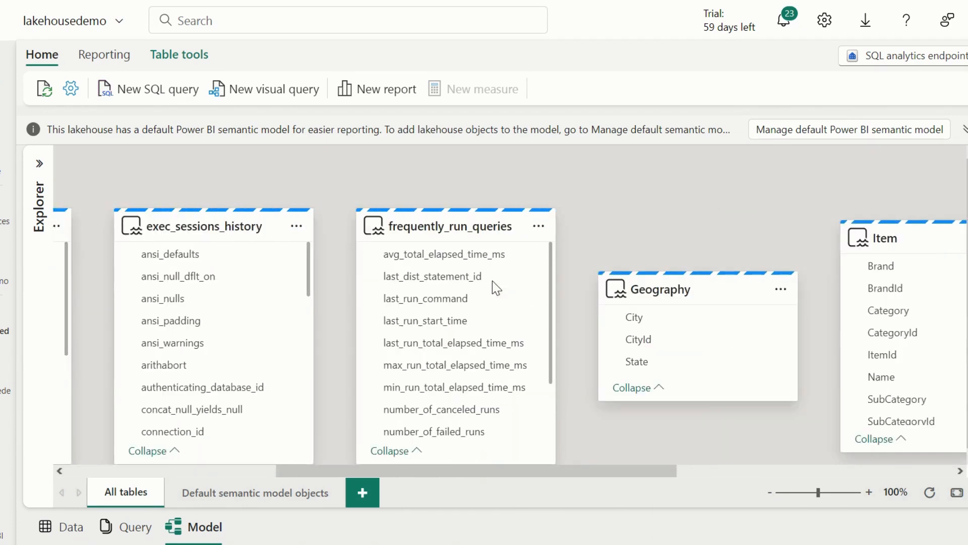
Refresh the lakehousedemo lakehouse contents and open the Customer table
left_click(154, 315)
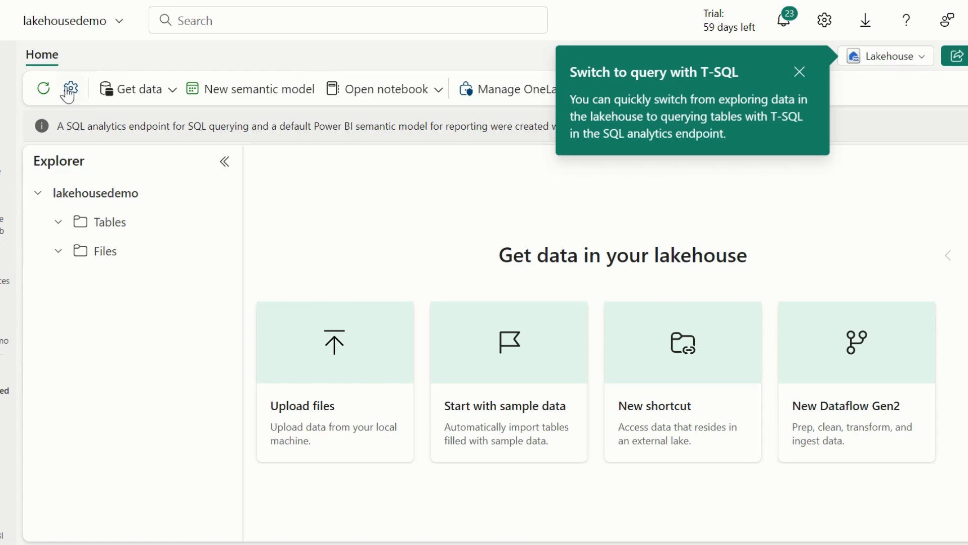
left_click(42, 89)
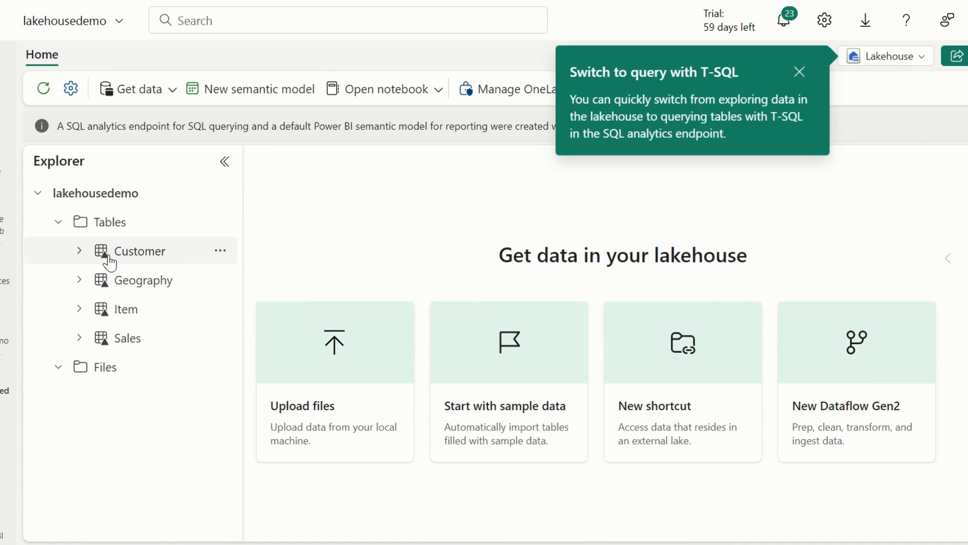
left_click(141, 261)
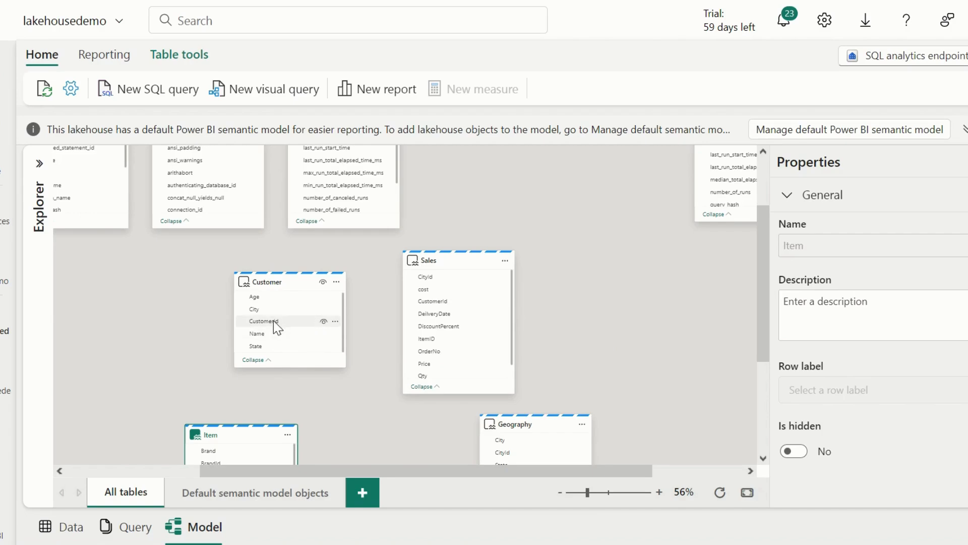
Create active many-to-one, single-direction relationships from Customer to Sales on CustomerId and from Geography to Sales on CityId
left_click_drag(269, 323, 433, 301)
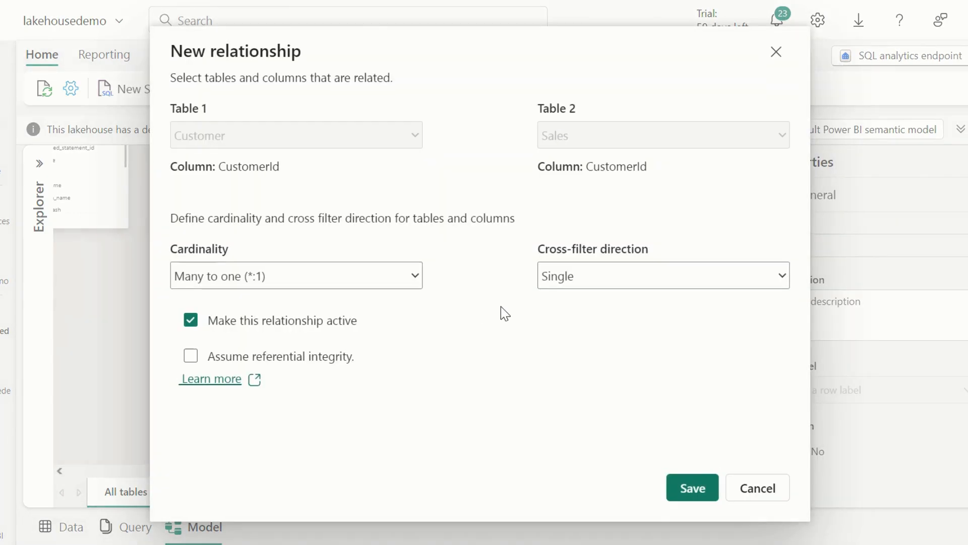
left_click(694, 488)
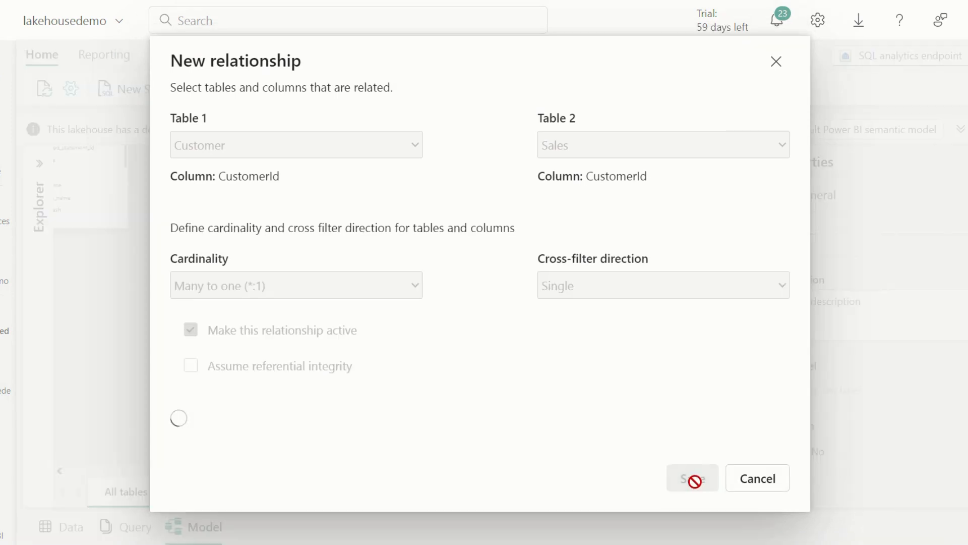
scroll(609, 420, "down", 3)
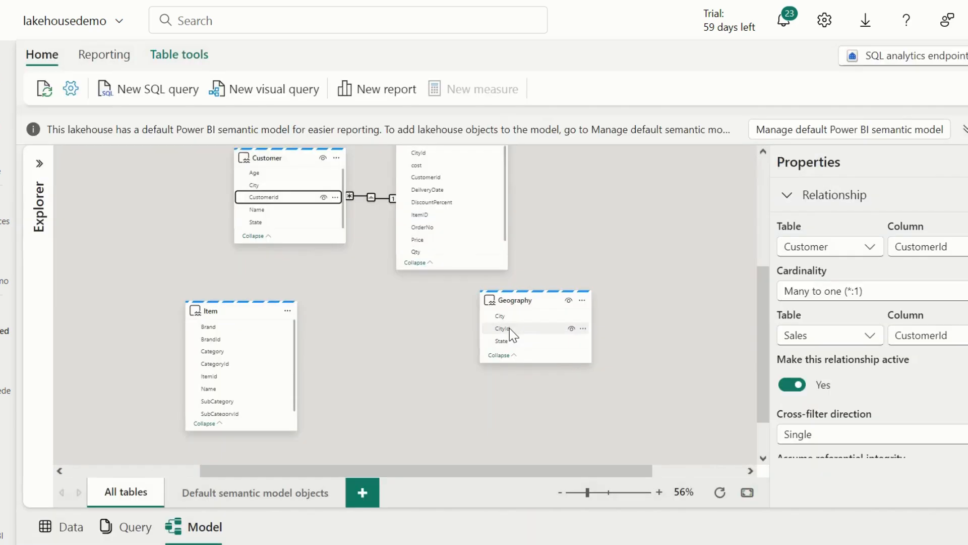
left_click_drag(509, 329, 416, 156)
left_click_drag(505, 354, 411, 177)
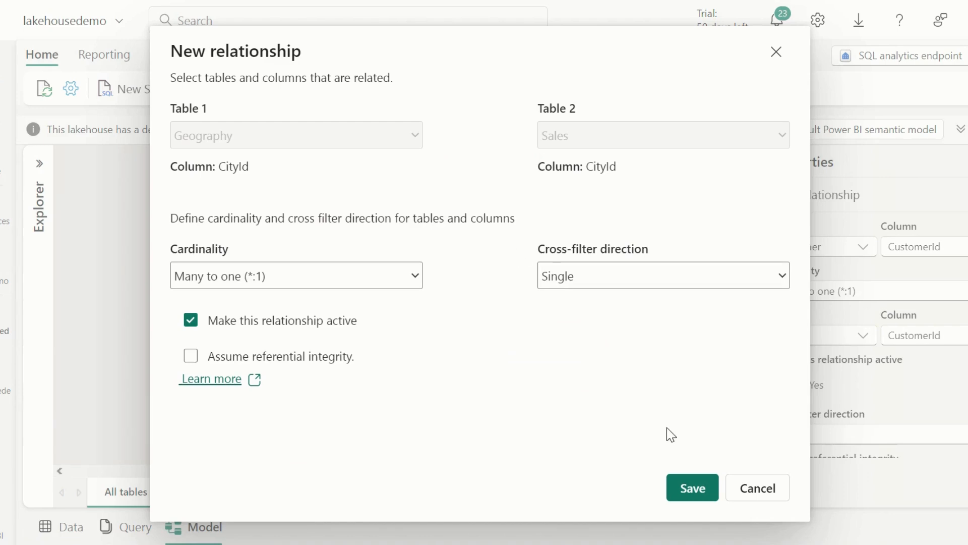
left_click(692, 488)
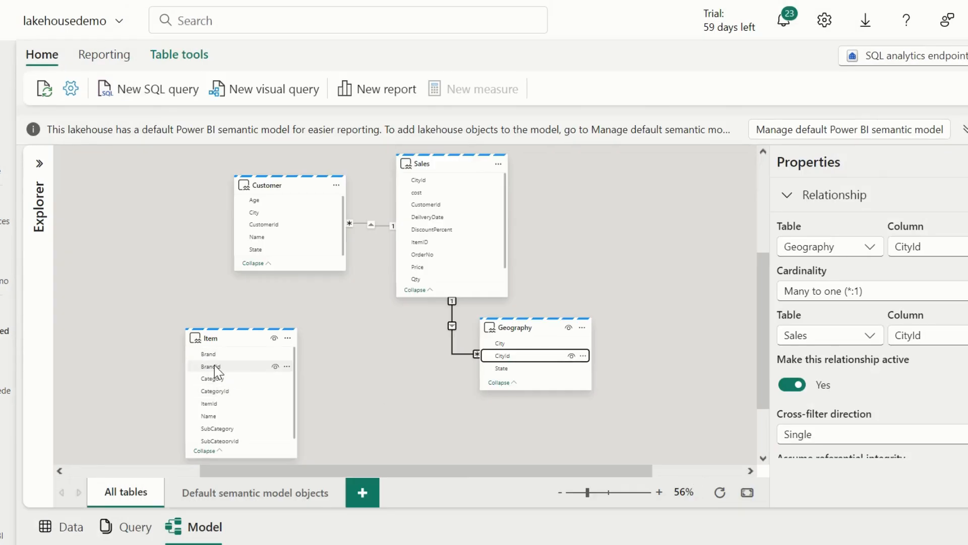
Move the Item table card closer to the Sales table, just below the Customer card
scroll(452, 234, "up", 3)
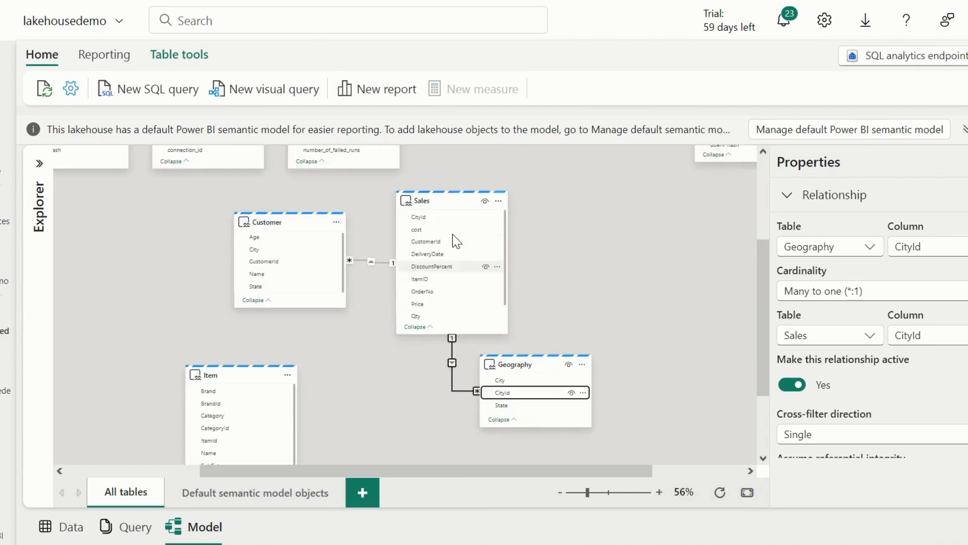
scroll(452, 234, "down", 3)
scroll(453, 234, "down", 2)
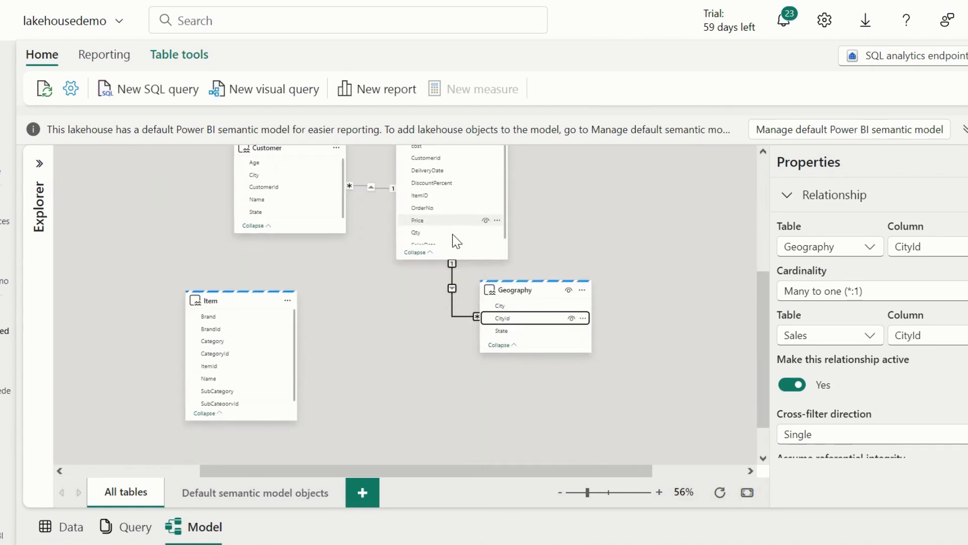
scroll(452, 234, "up", 3)
scroll(452, 234, "right", 3)
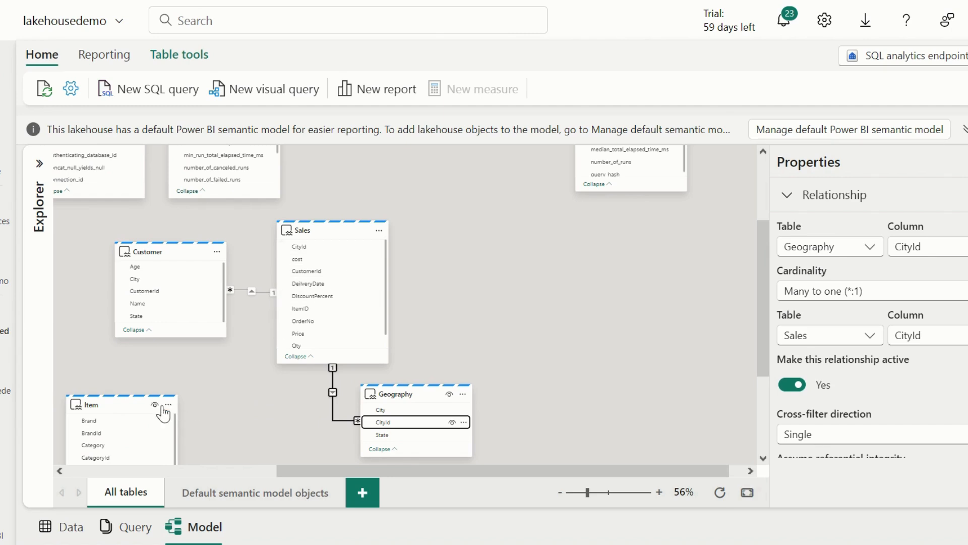
left_click_drag(126, 410, 210, 371)
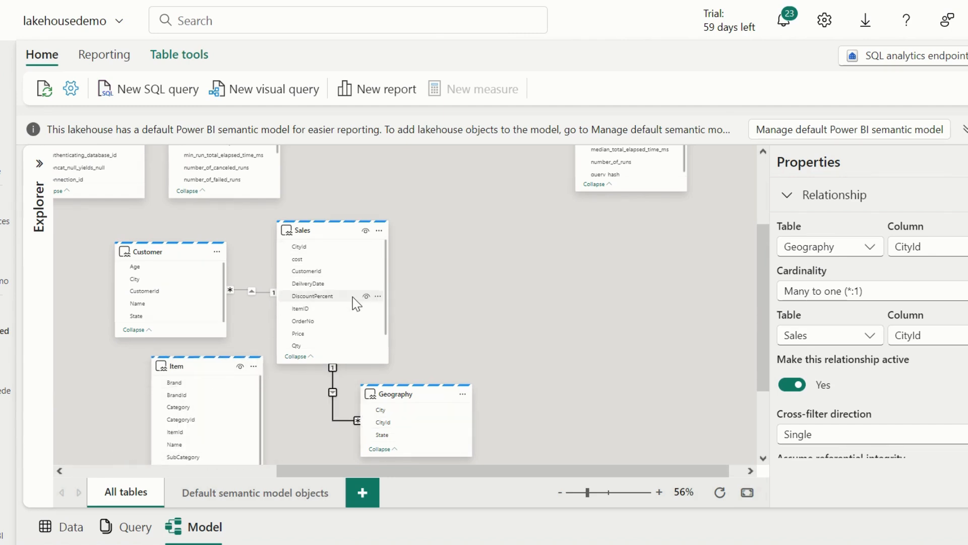
Create an active many-to-one relationship with single cross-filter direction from ItemID in Sales to ItemId in Item
scroll(353, 300, "down", 1)
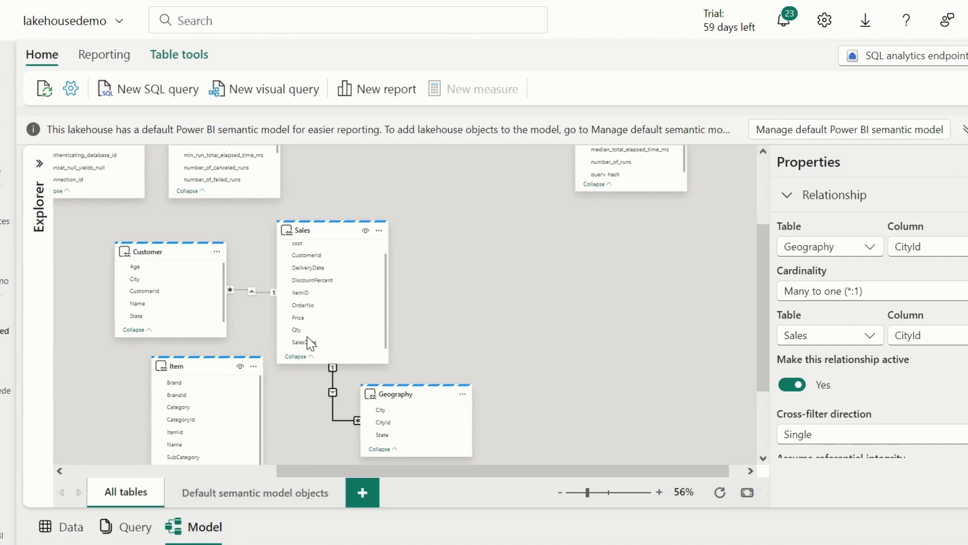
scroll(223, 417, "down", 1)
scroll(341, 294, "up", 1)
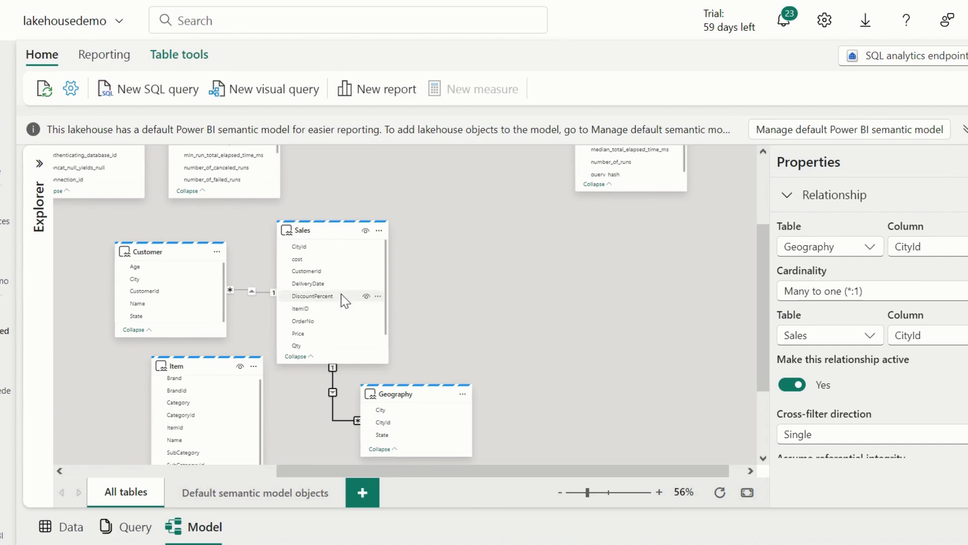
left_click_drag(309, 309, 201, 426)
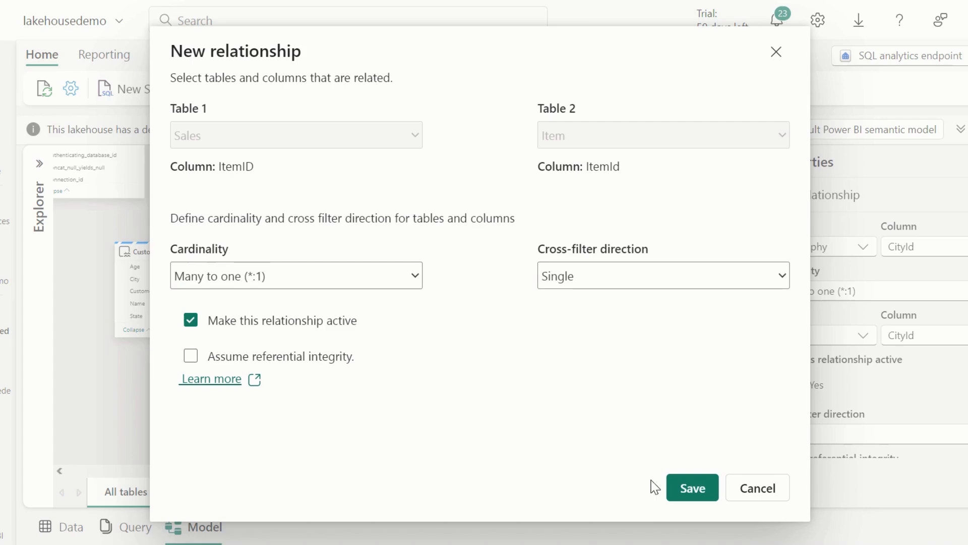
left_click(697, 486)
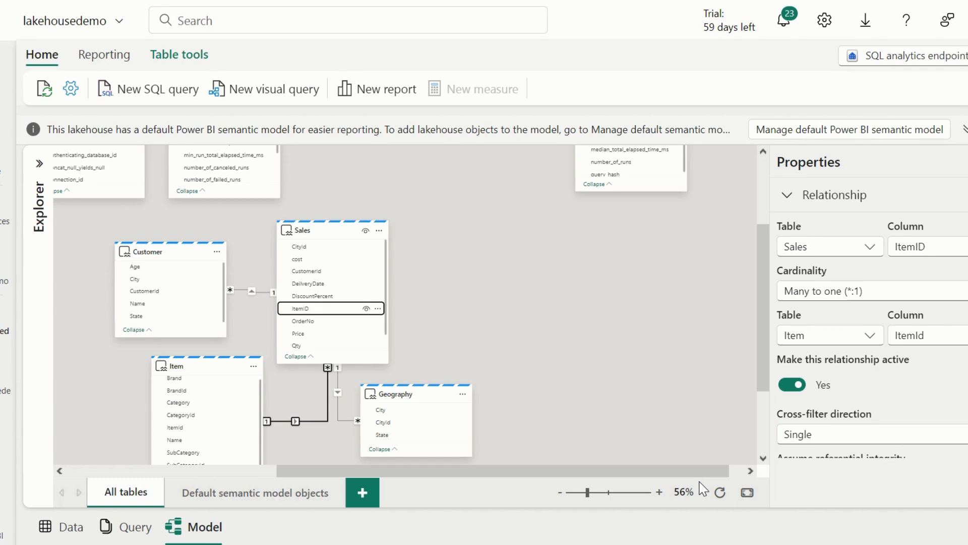
scroll(537, 386, "down", 3)
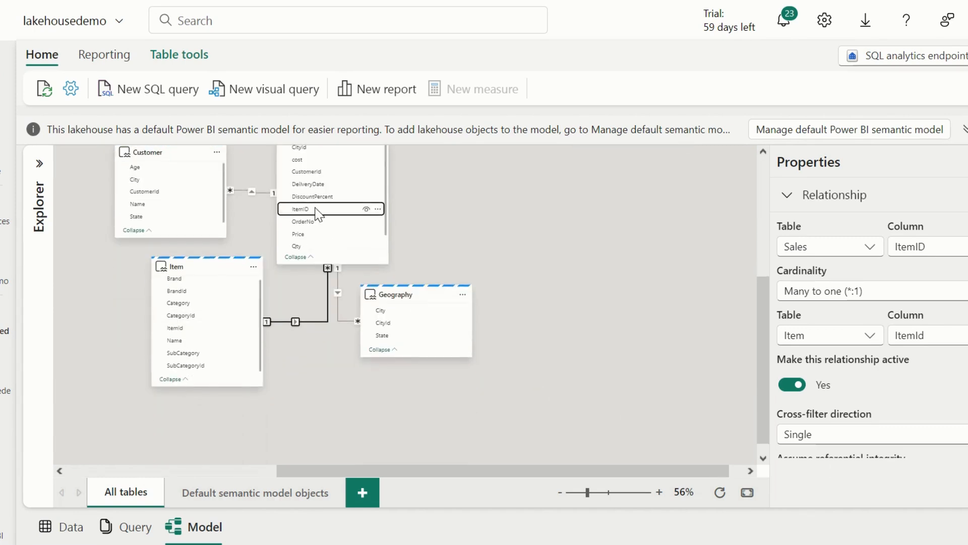
scroll(301, 301, "up", 5)
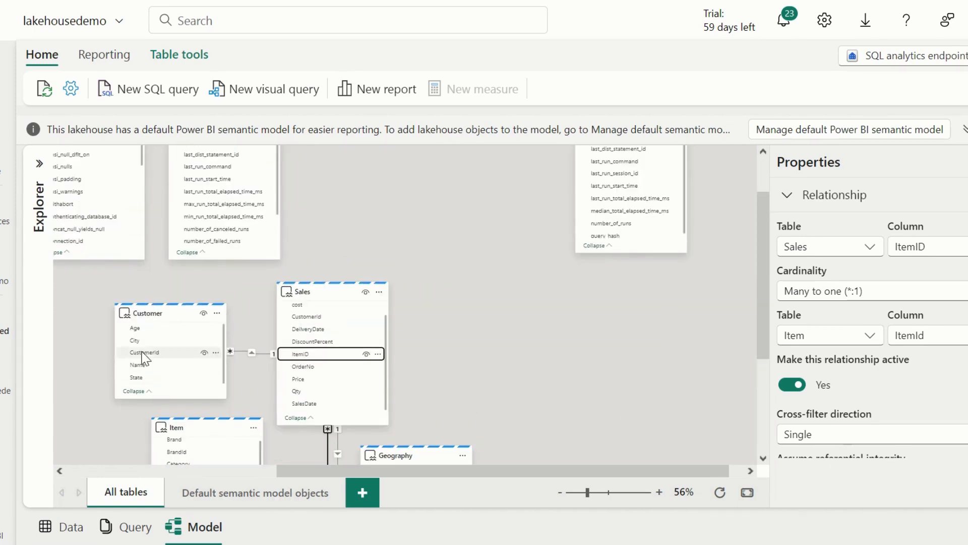
scroll(142, 356, "down", 5)
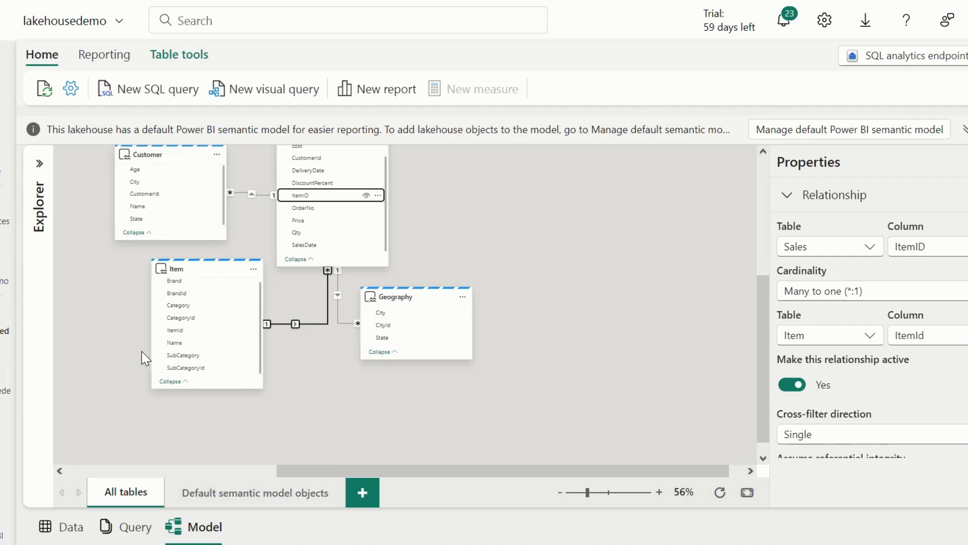